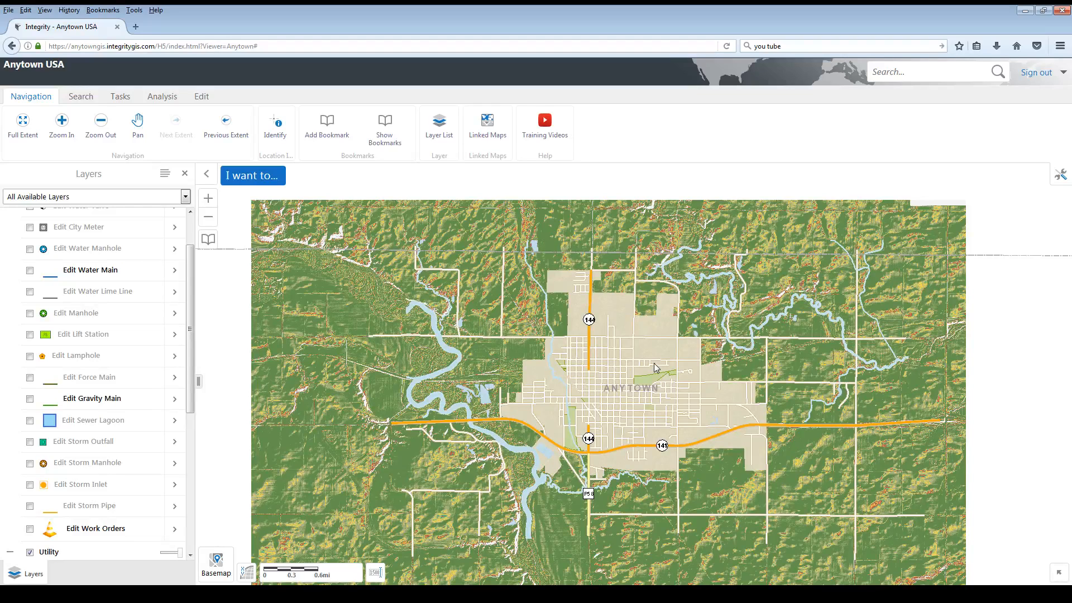
- Go to the saved demo bookmark on the map and switch the layer list to the Edit Sewer theme
{"action": "left_click", "coordinate": [385, 136]}
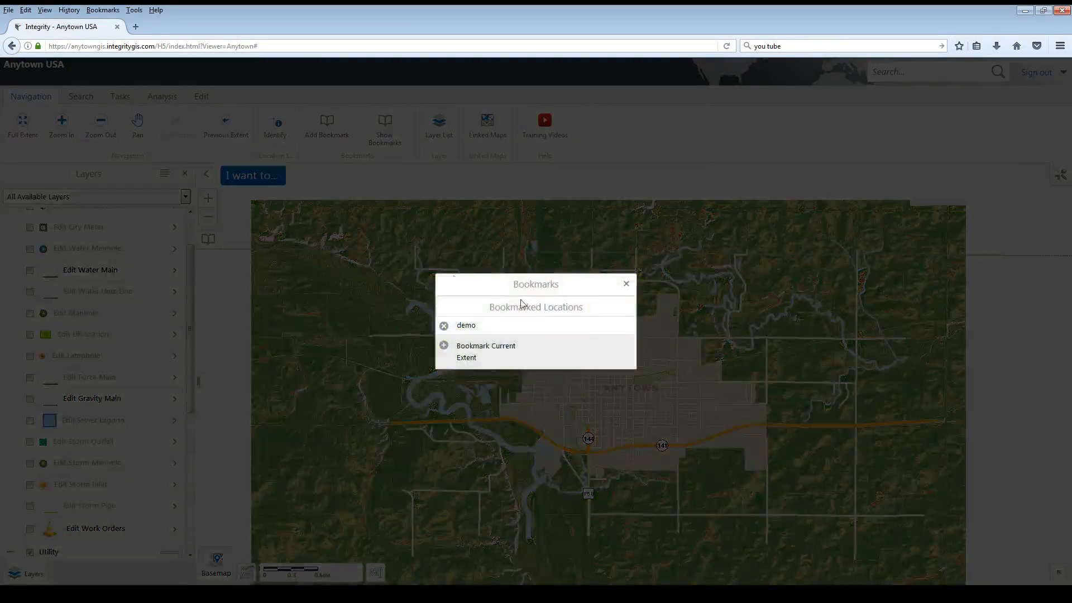
{"action": "left_click", "coordinate": [471, 330]}
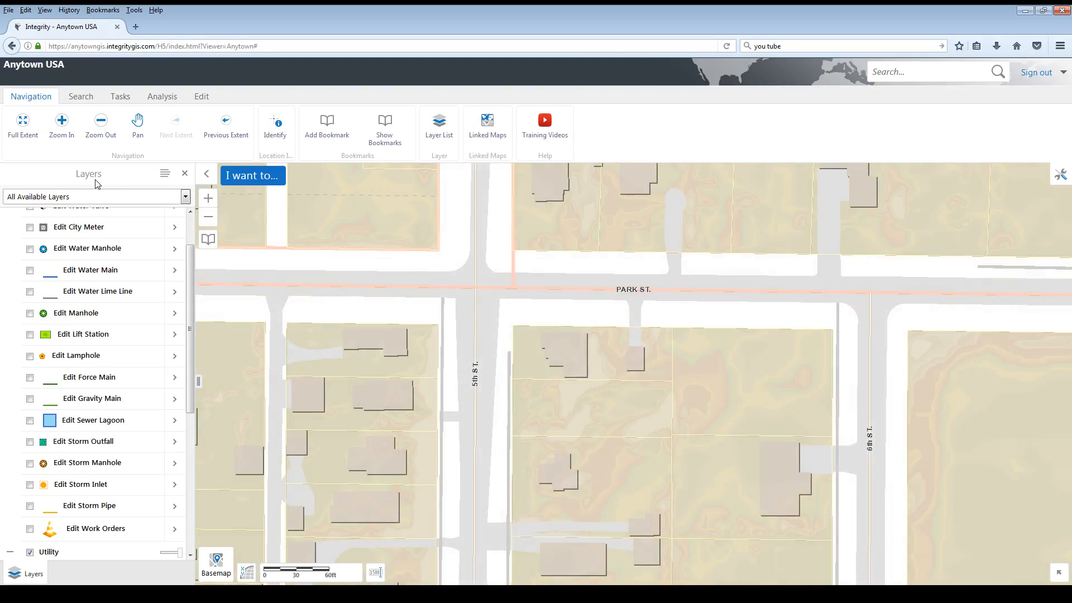
{"action": "left_click", "coordinate": [186, 200]}
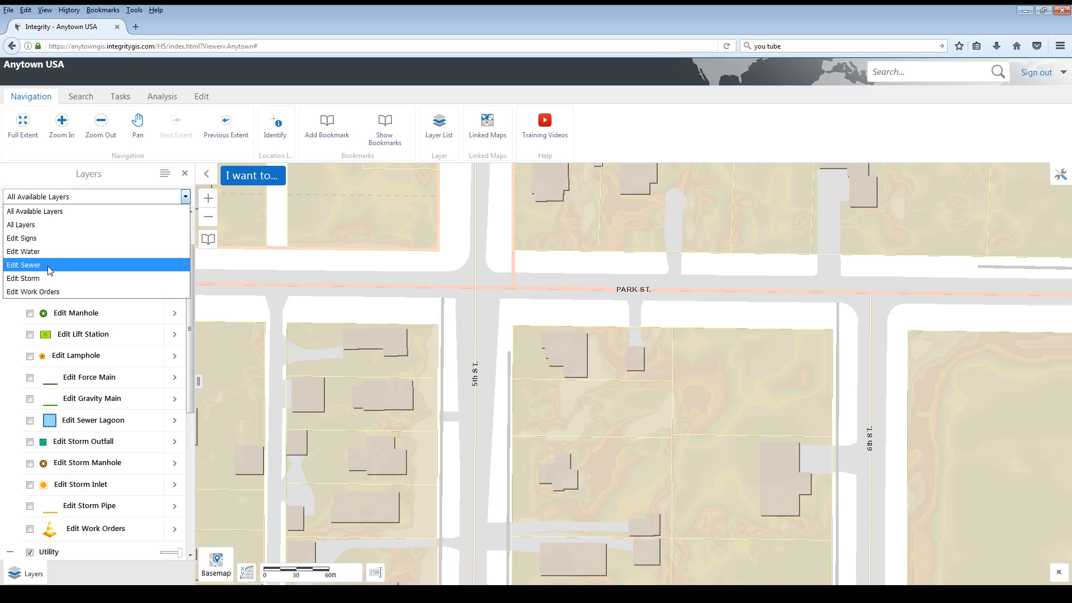
{"action": "left_click", "coordinate": [32, 266]}
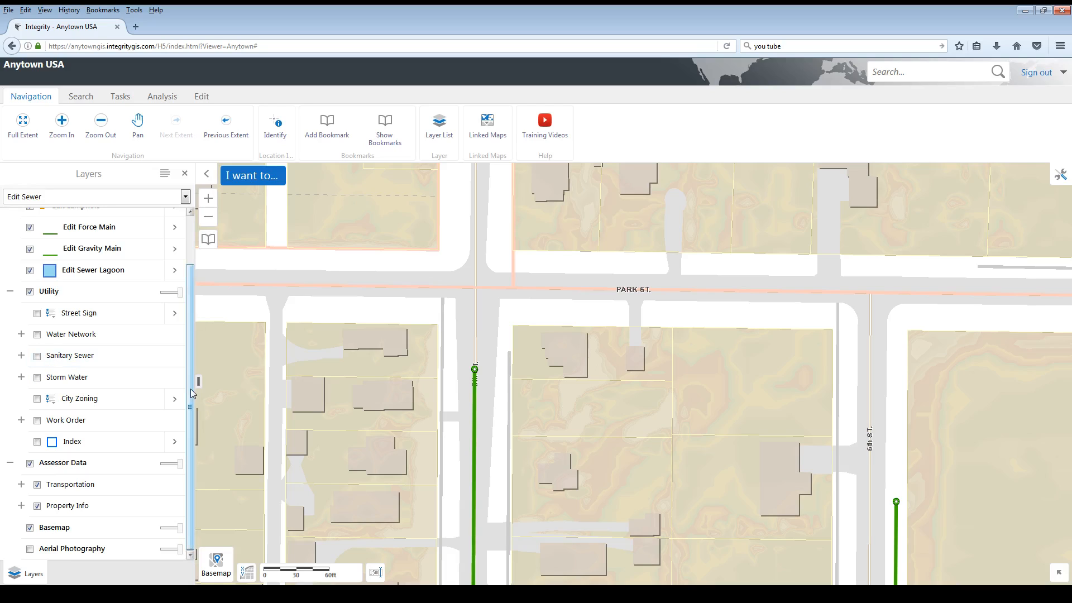
- Turn off the Basemap layer and turn on Aerial Photography as the map background
{"action": "scroll", "coordinate": [84, 324], "scroll_direction": "up", "scroll_amount": 2}
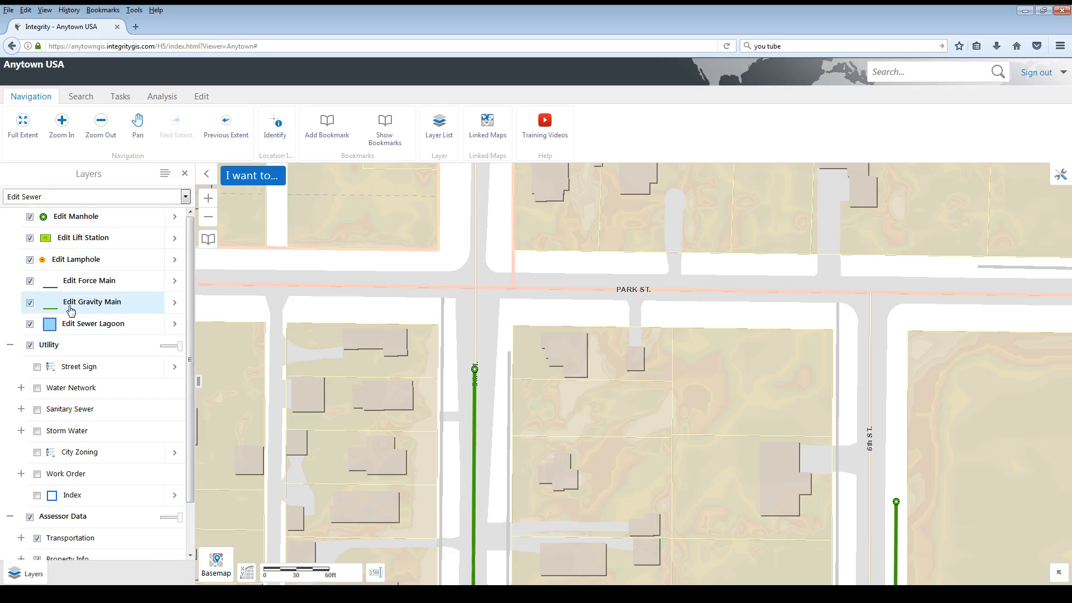
{"action": "scroll", "coordinate": [189, 335], "scroll_direction": "down", "scroll_amount": 2}
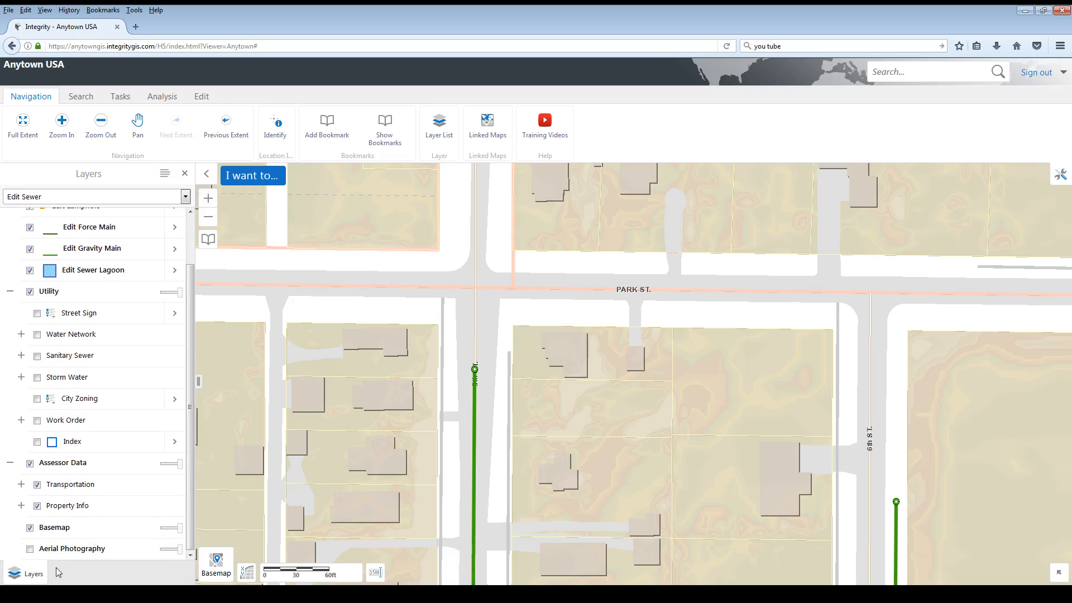
{"action": "left_click", "coordinate": [30, 527]}
{"action": "left_click", "coordinate": [31, 548]}
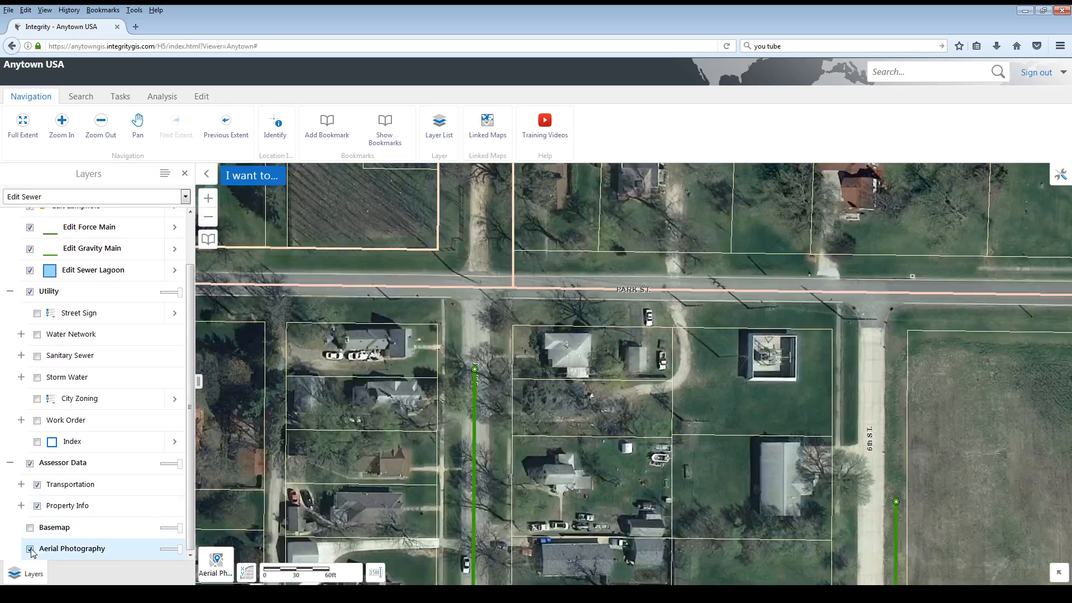
- Identify the features in a small area around the manhole at the north end of the 5th St. gravity main
{"action": "scroll", "coordinate": [476, 368], "scroll_direction": "up", "scroll_amount": 1}
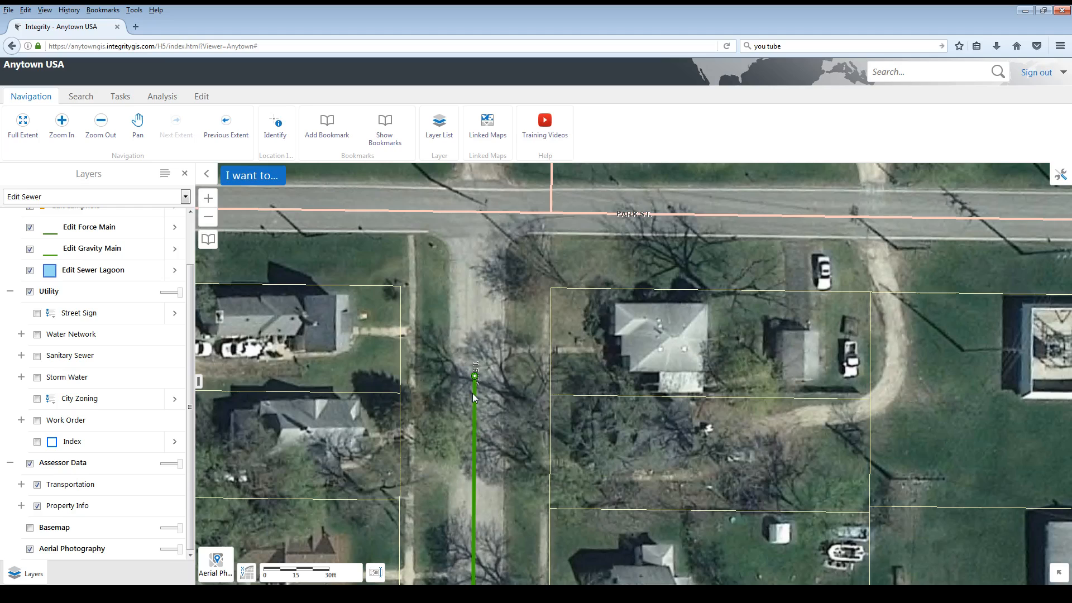
{"action": "left_click", "coordinate": [276, 128]}
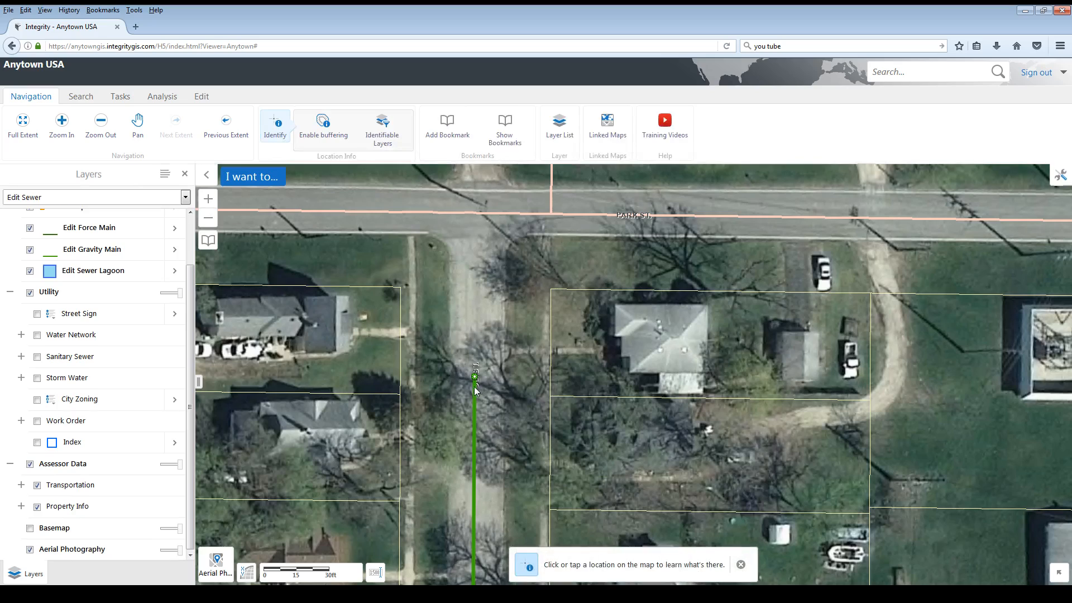
{"action": "left_click_drag", "start_coordinate": [455, 359], "coordinate": [502, 400]}
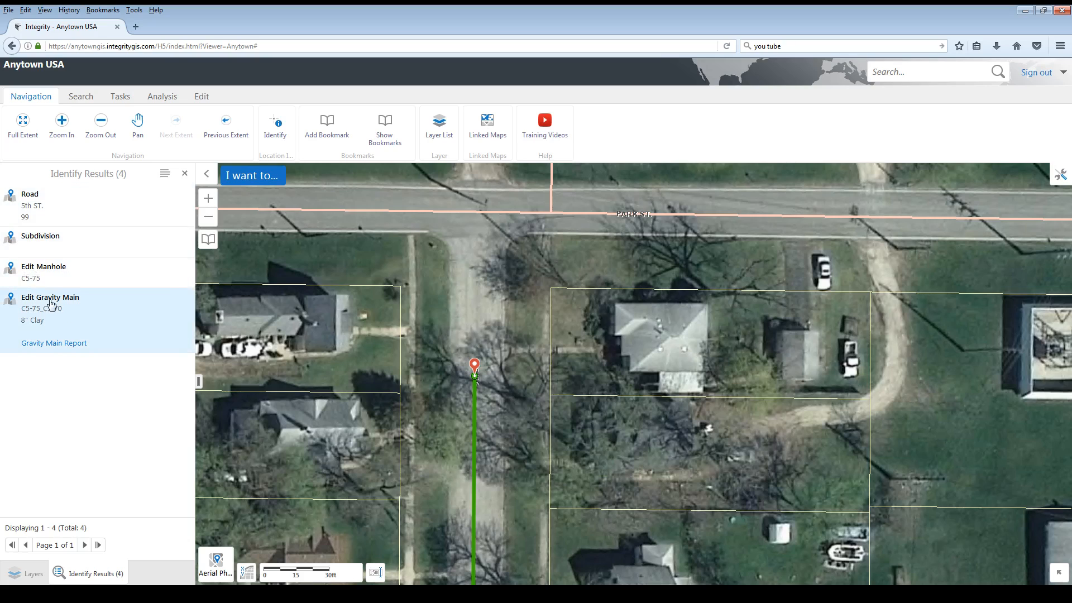
- Open manhole C5-75 from the identify results for attribute editing and set its material to Precast
{"action": "left_click", "coordinate": [45, 274]}
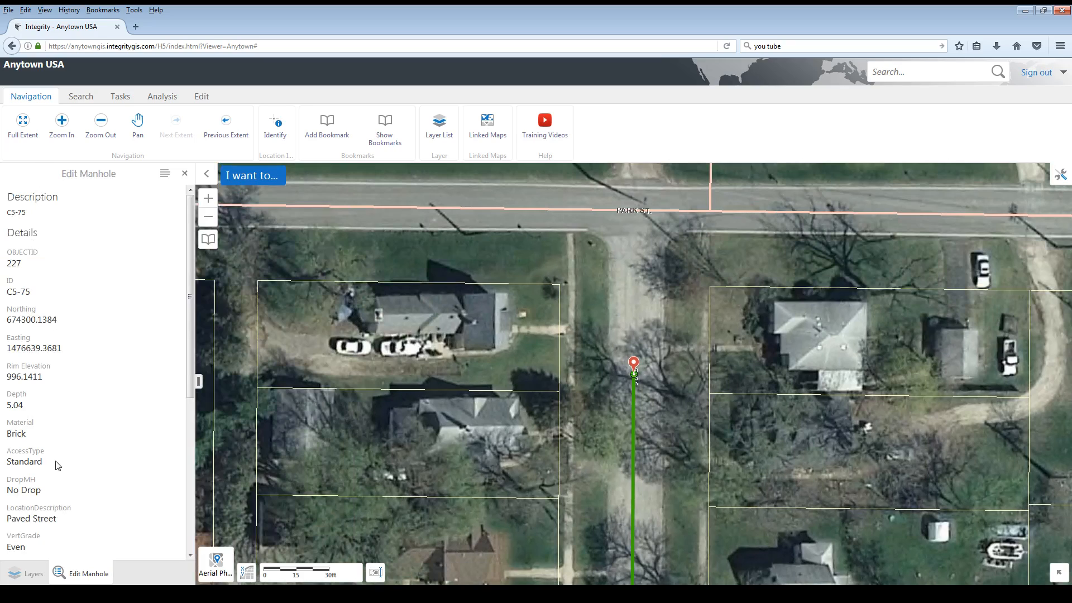
{"action": "left_click", "coordinate": [165, 175]}
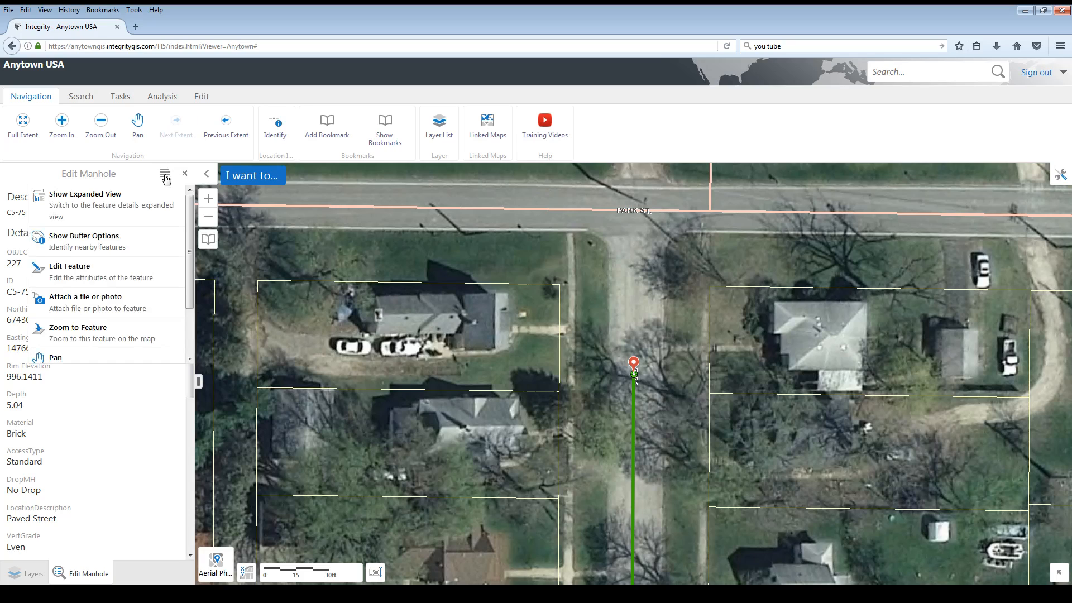
{"action": "left_click", "coordinate": [60, 271]}
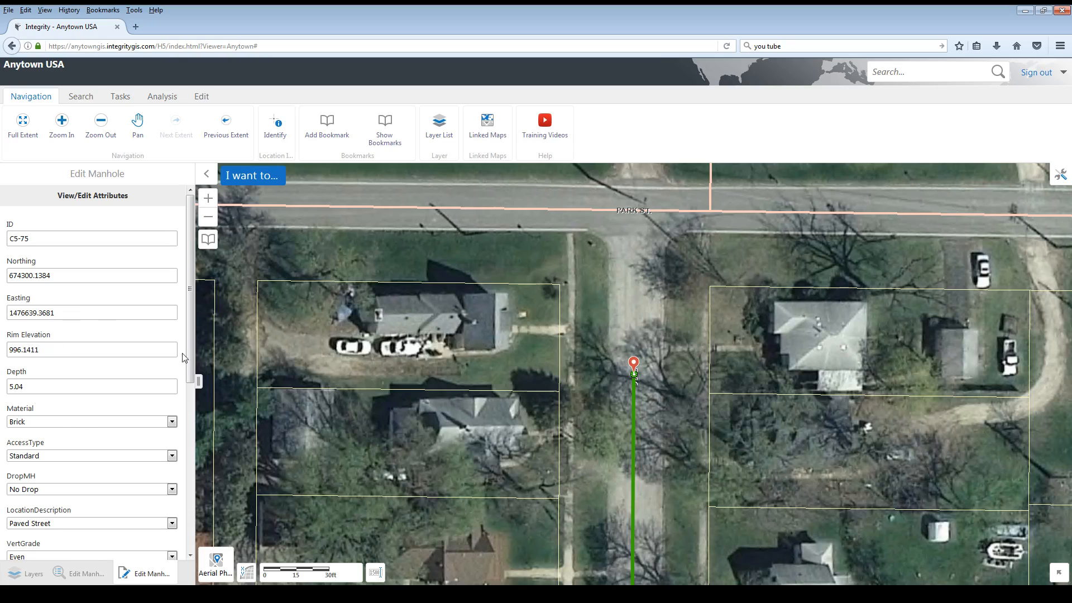
{"action": "scroll", "coordinate": [190, 351], "scroll_direction": "down", "scroll_amount": 3}
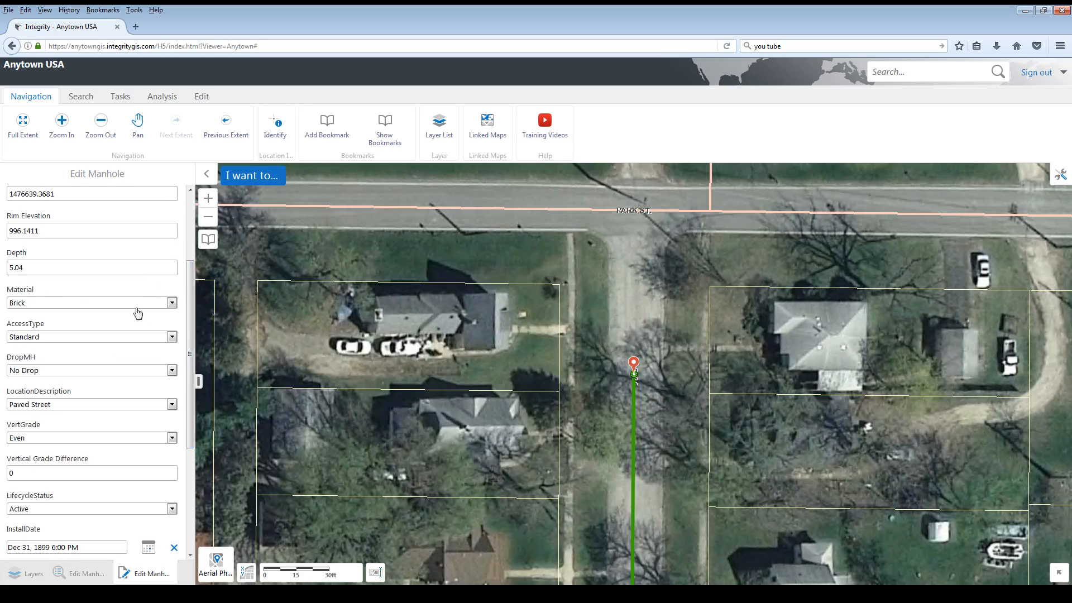
{"action": "left_click", "coordinate": [172, 303]}
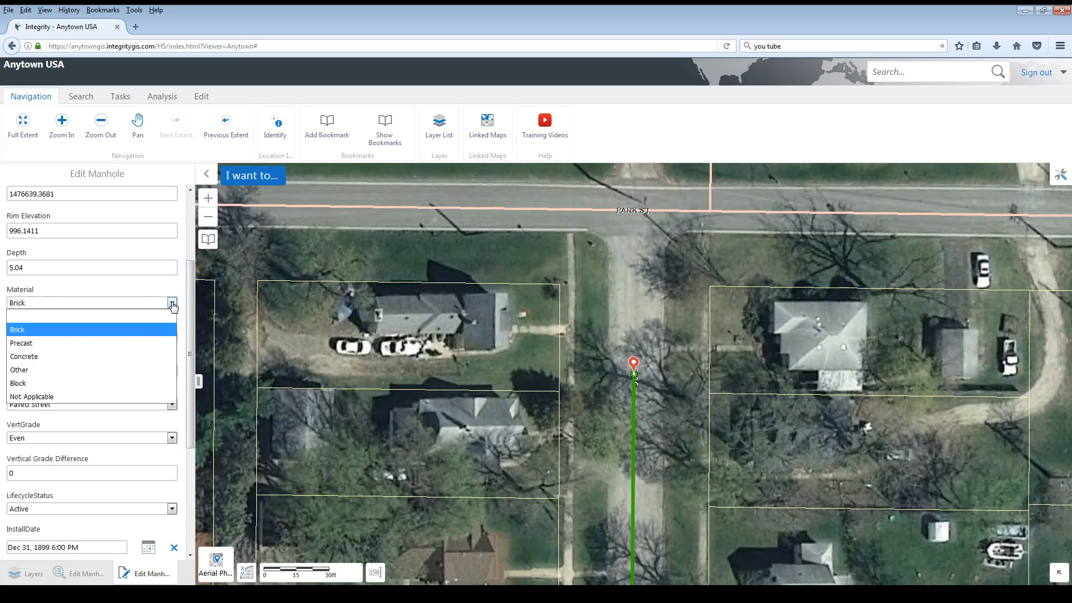
{"action": "left_click", "coordinate": [55, 342]}
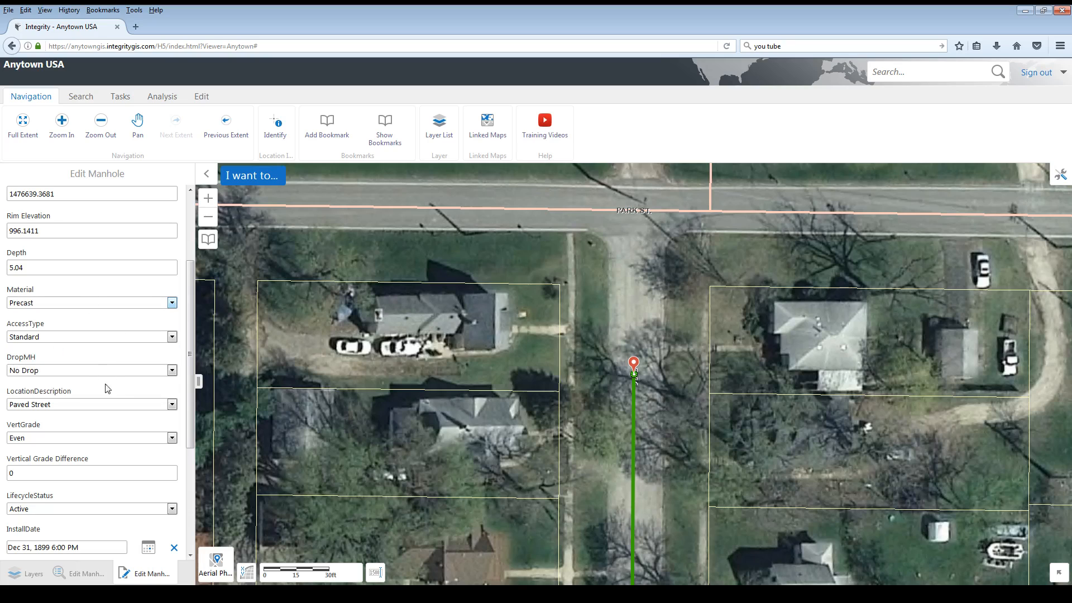
- Set the manhole's InstallDate to the current date and time
{"action": "scroll", "coordinate": [106, 424], "scroll_direction": "down", "scroll_amount": 3}
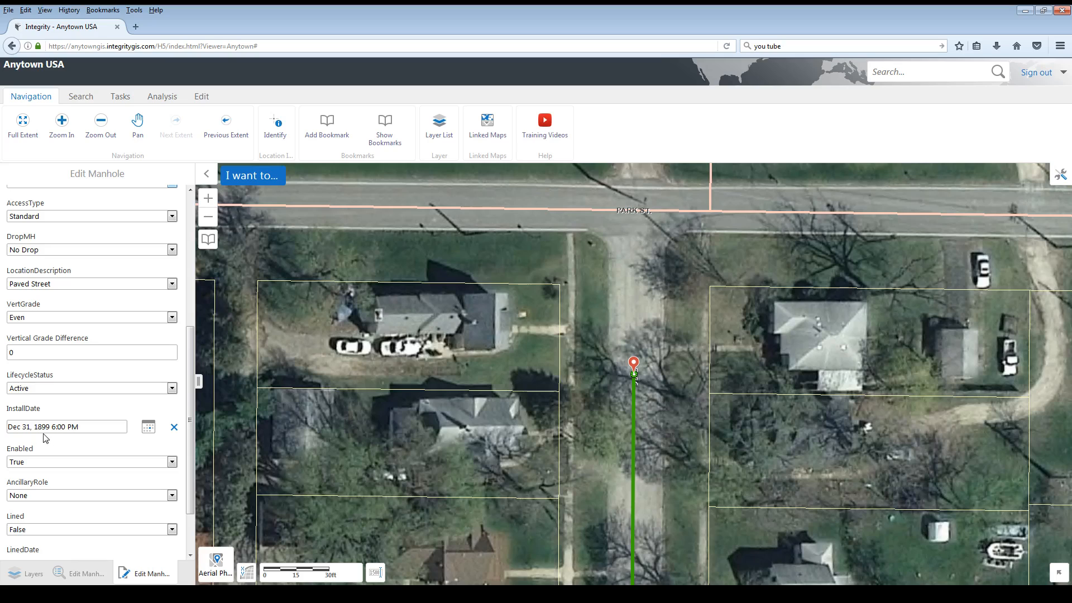
{"action": "left_click", "coordinate": [149, 428]}
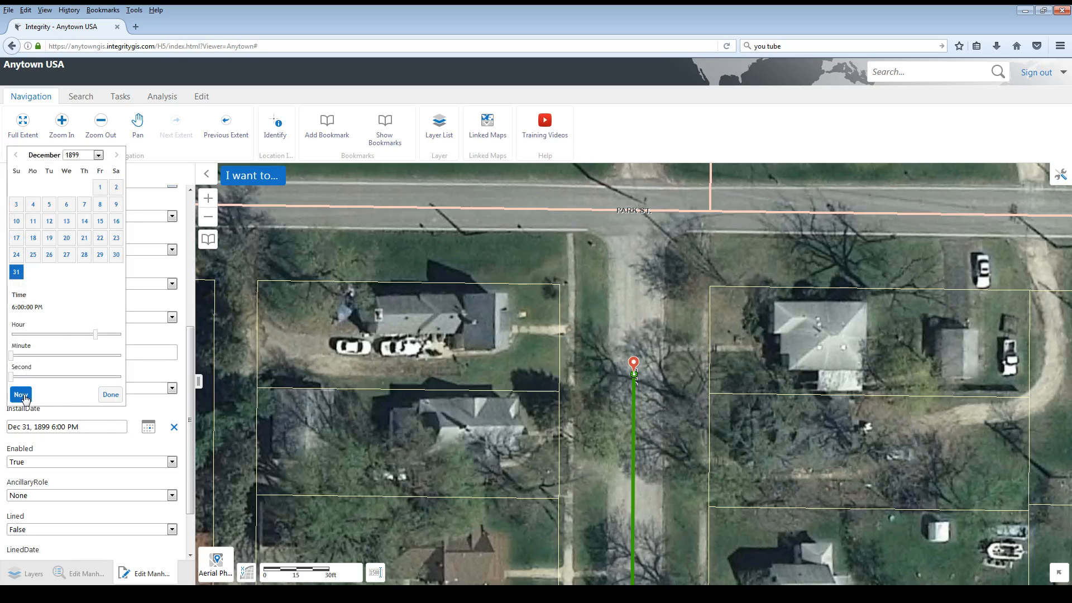
{"action": "left_click", "coordinate": [21, 395]}
{"action": "left_click", "coordinate": [109, 396]}
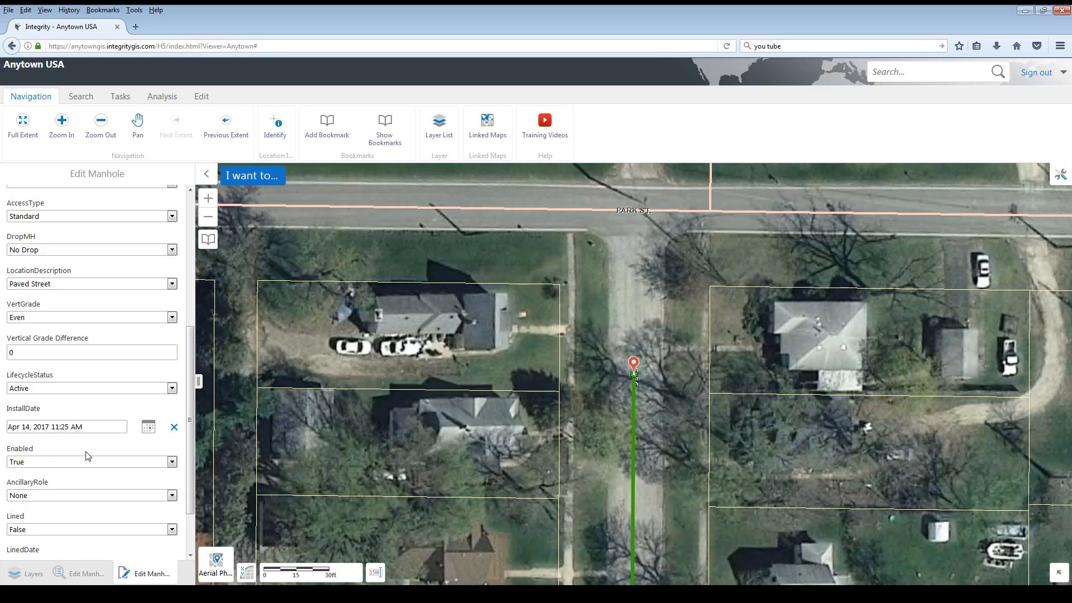
- Set the manhole's Lined attribute to True and its LinedDate to the current date and time
{"action": "scroll", "coordinate": [89, 457], "scroll_direction": "down", "scroll_amount": 2}
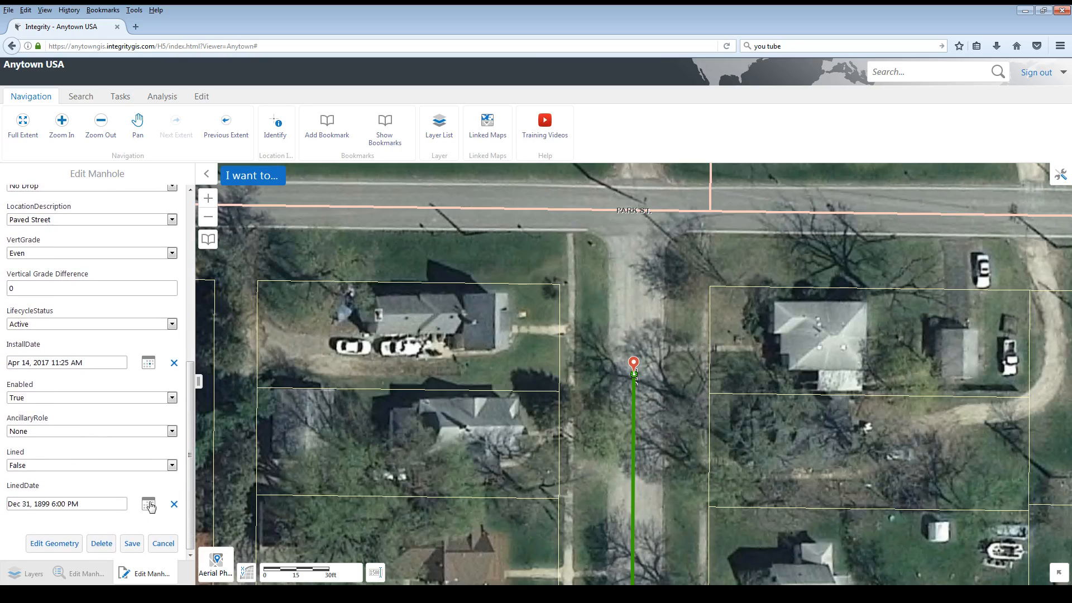
{"action": "left_click", "coordinate": [81, 467]}
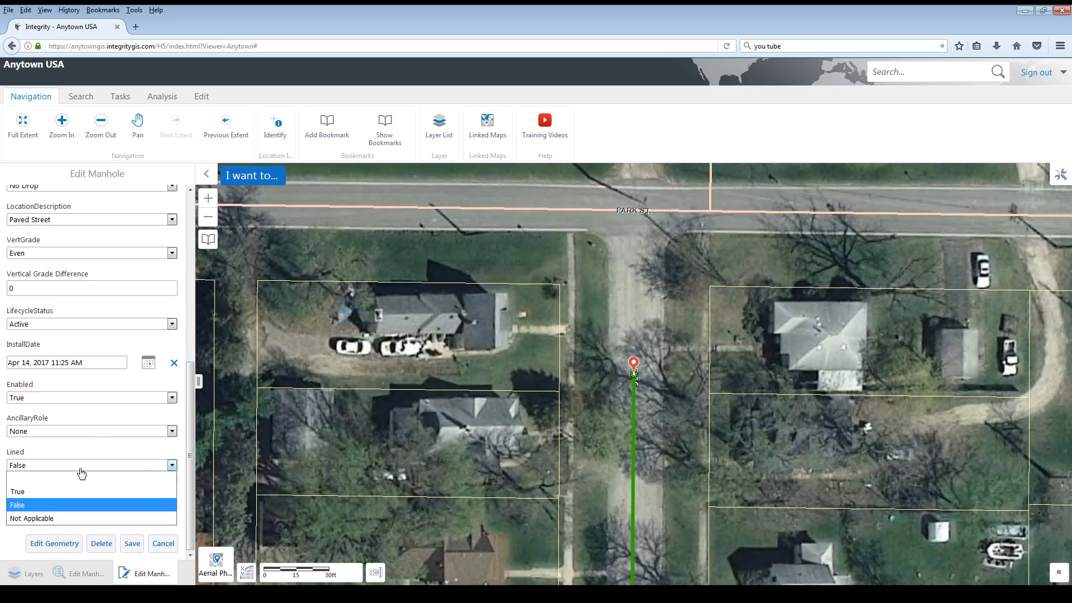
{"action": "left_click", "coordinate": [53, 493]}
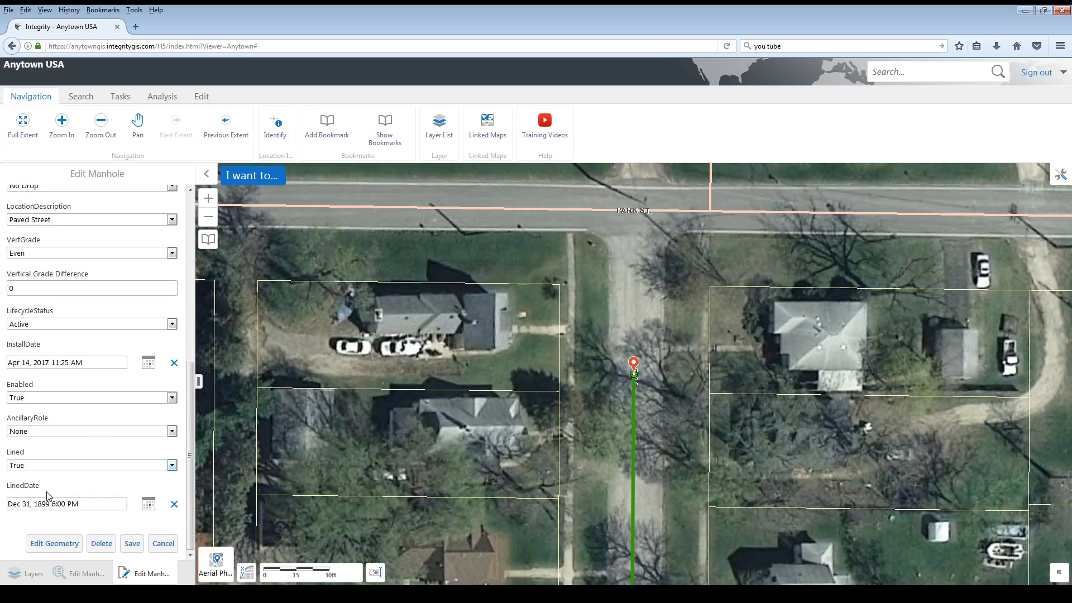
{"action": "left_click", "coordinate": [149, 506]}
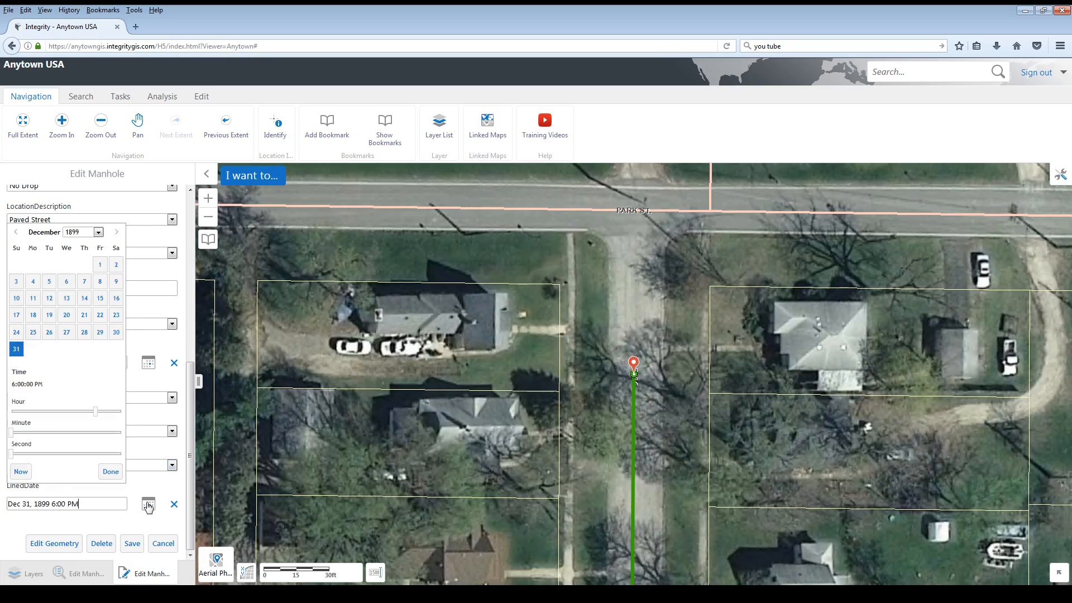
{"action": "left_click", "coordinate": [23, 473]}
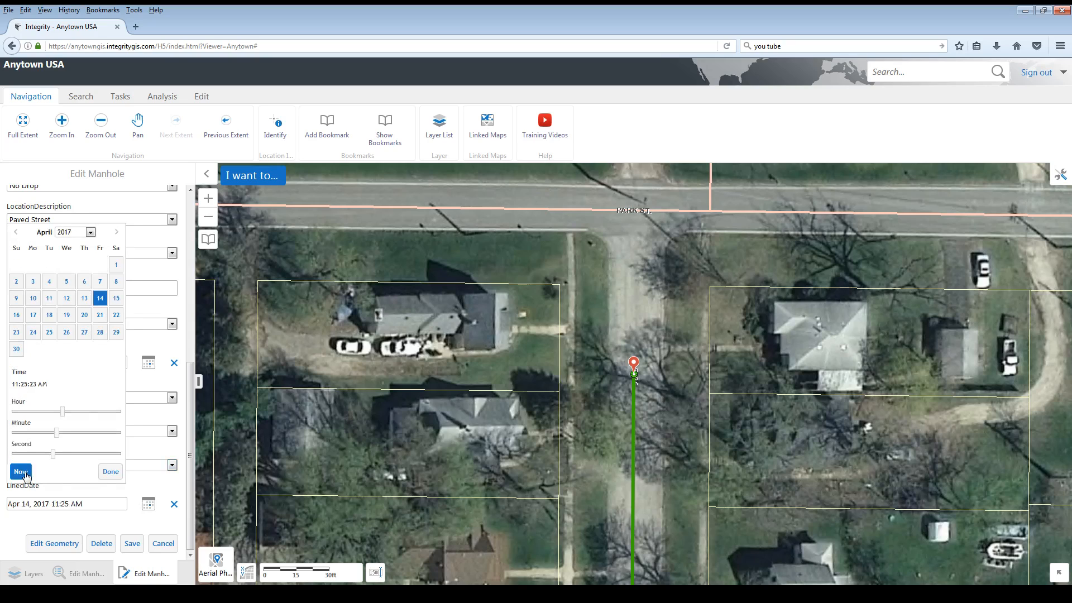
{"action": "left_click", "coordinate": [120, 475]}
- Save the manhole's attribute edits, check its updated details, and return to the identify results
{"action": "left_click", "coordinate": [133, 544]}
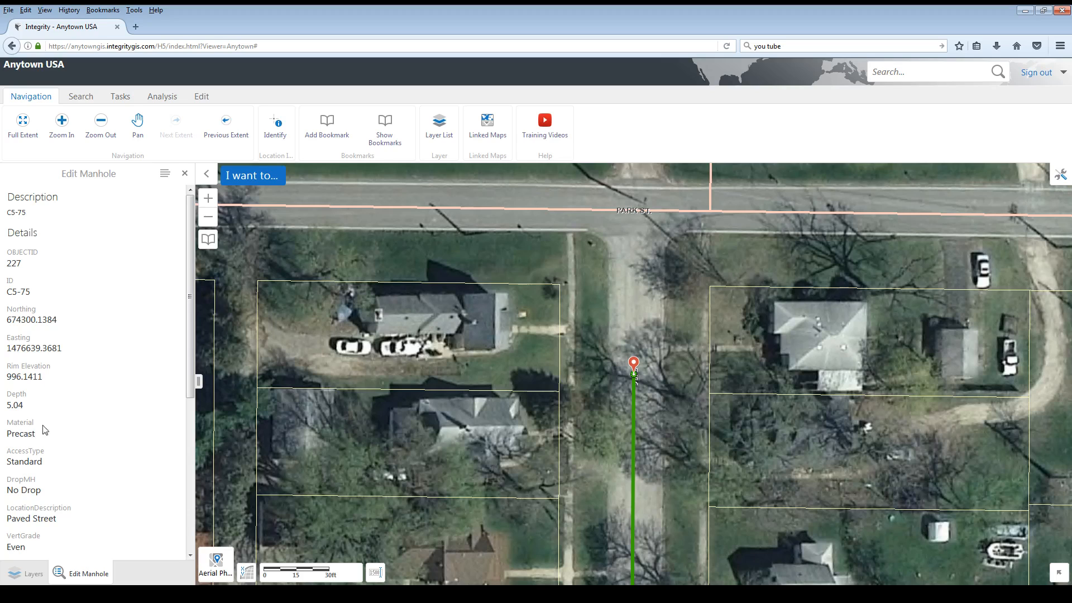
{"action": "scroll", "coordinate": [42, 430], "scroll_direction": "down", "scroll_amount": 3}
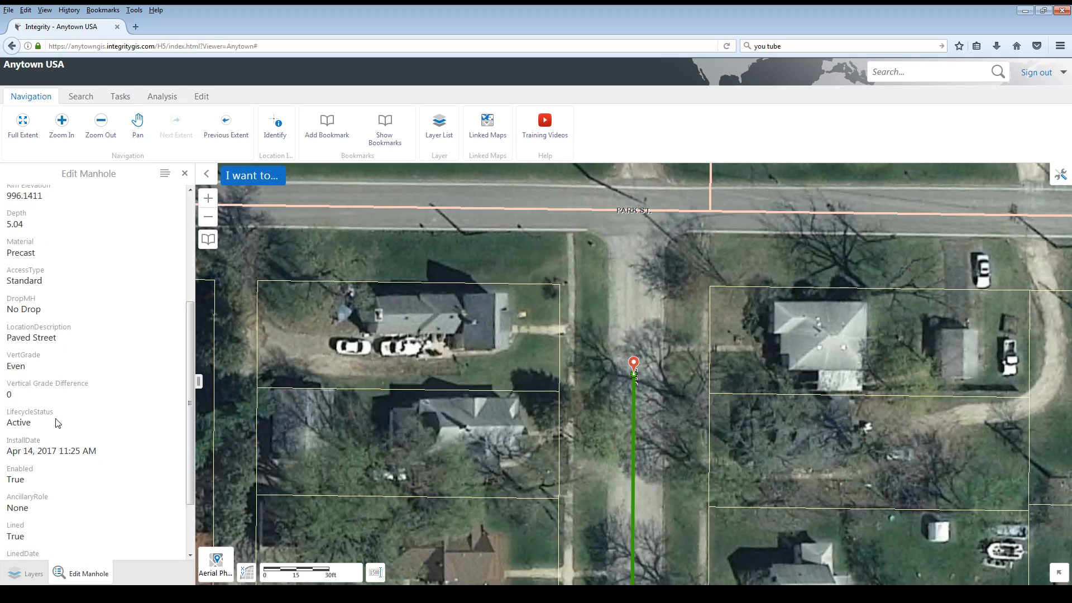
{"action": "scroll", "coordinate": [49, 398], "scroll_direction": "down", "scroll_amount": 2}
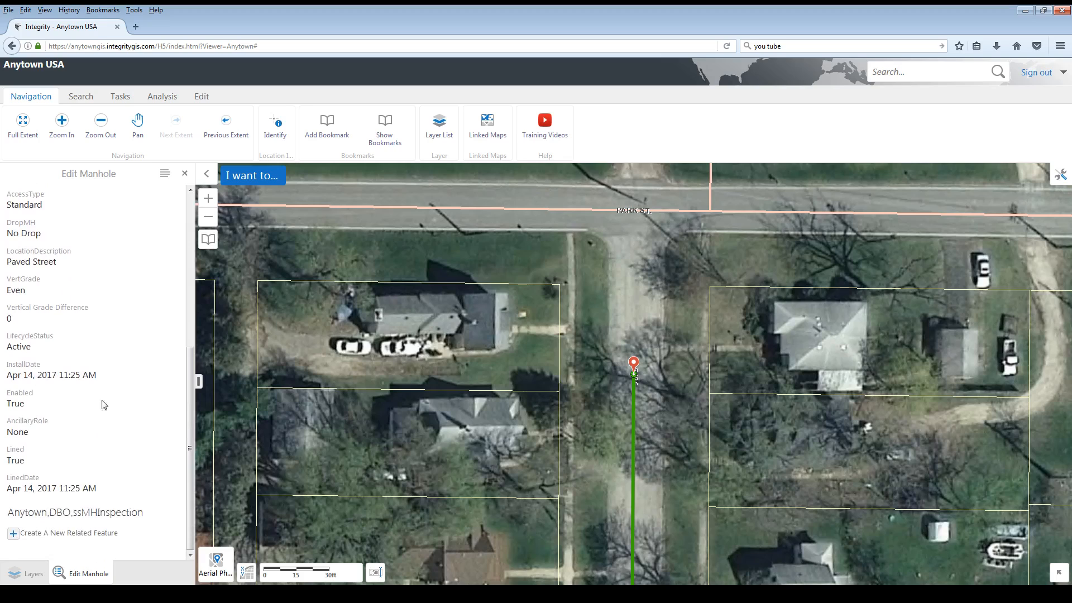
{"action": "left_click", "coordinate": [191, 175]}
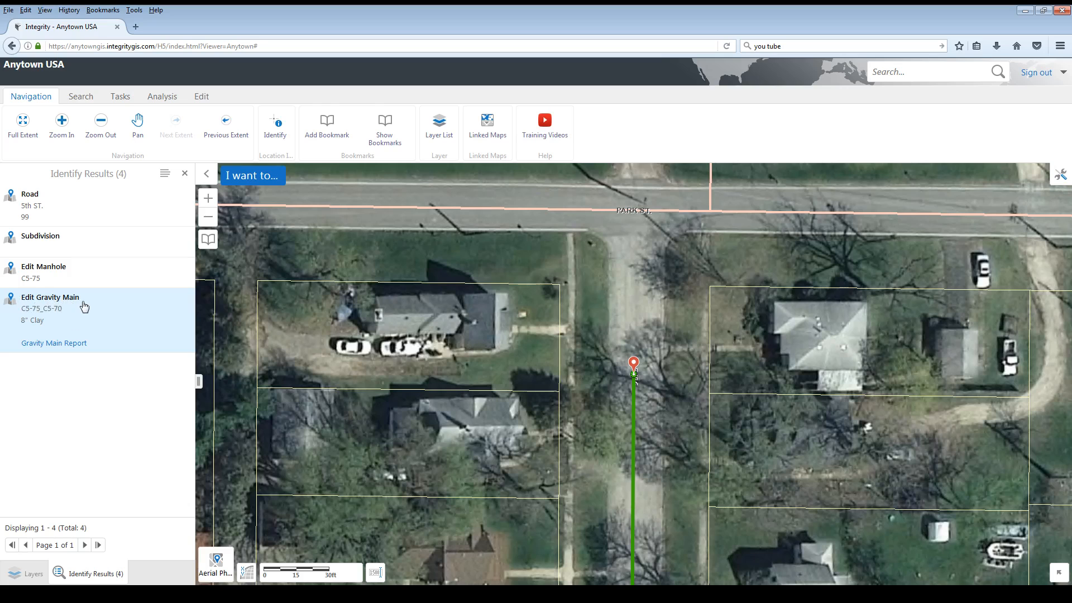
- Open gravity main C5-75_C5-70 from the identify results for attribute editing and set its material to PVC
{"action": "left_click", "coordinate": [46, 305]}
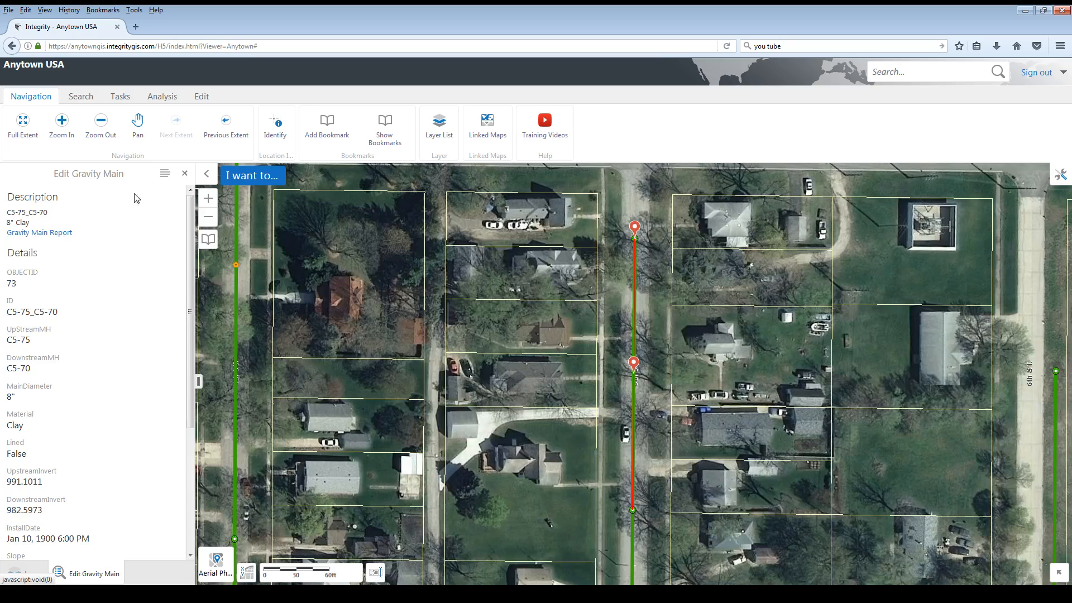
{"action": "left_click", "coordinate": [165, 175]}
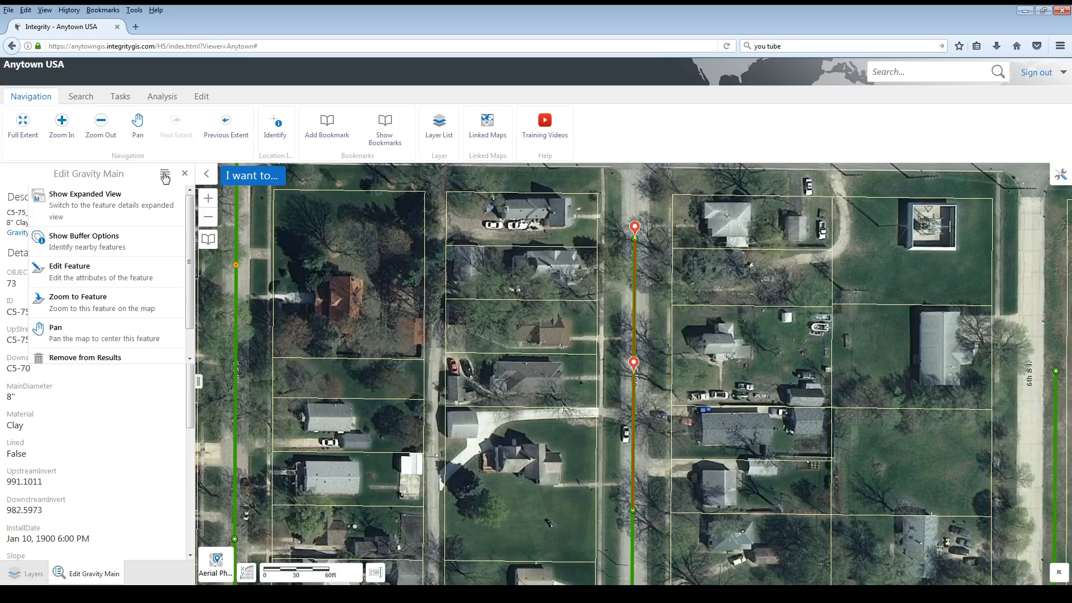
{"action": "left_click", "coordinate": [75, 280]}
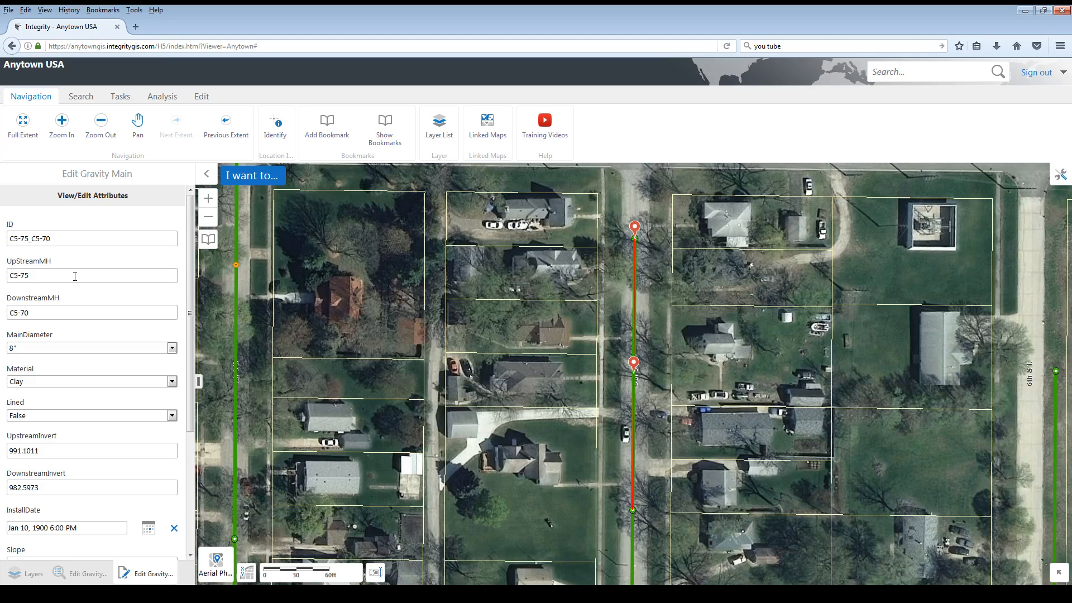
{"action": "scroll", "coordinate": [137, 349], "scroll_direction": "down", "scroll_amount": 3}
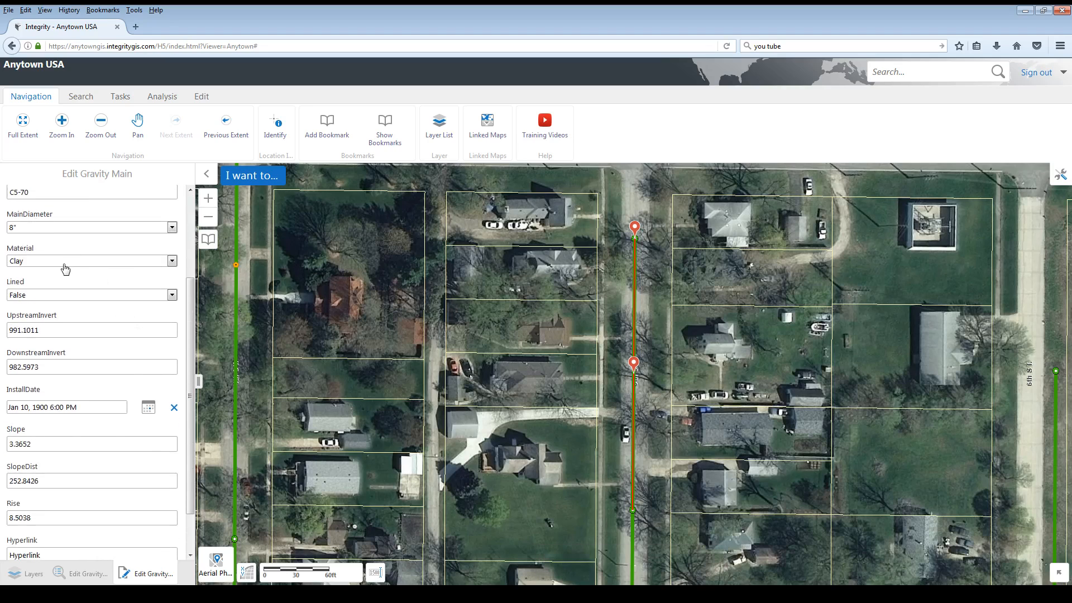
{"action": "left_click", "coordinate": [64, 266]}
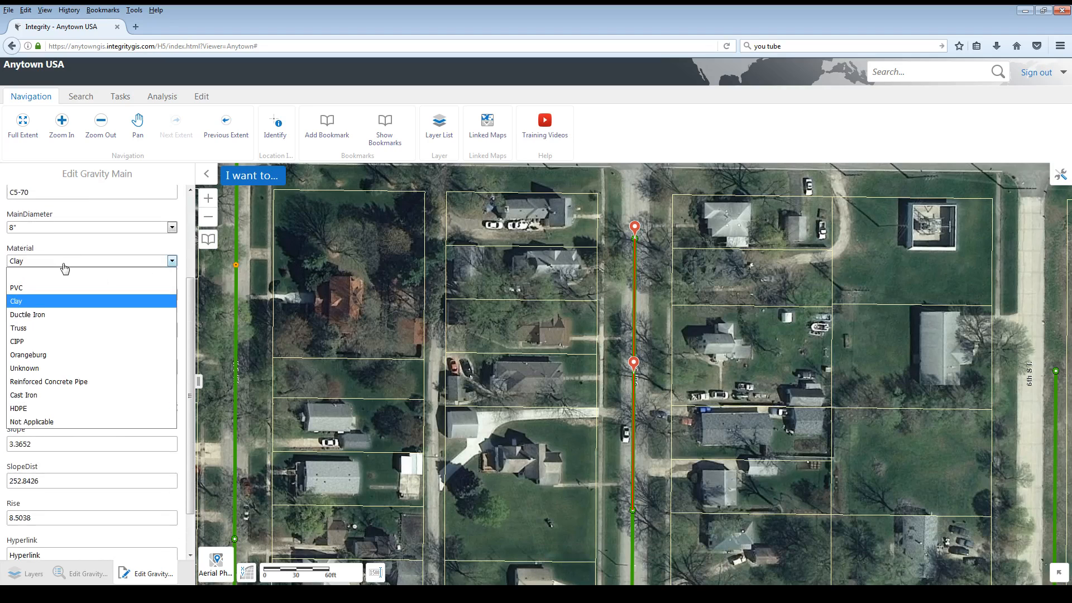
{"action": "left_click", "coordinate": [18, 289]}
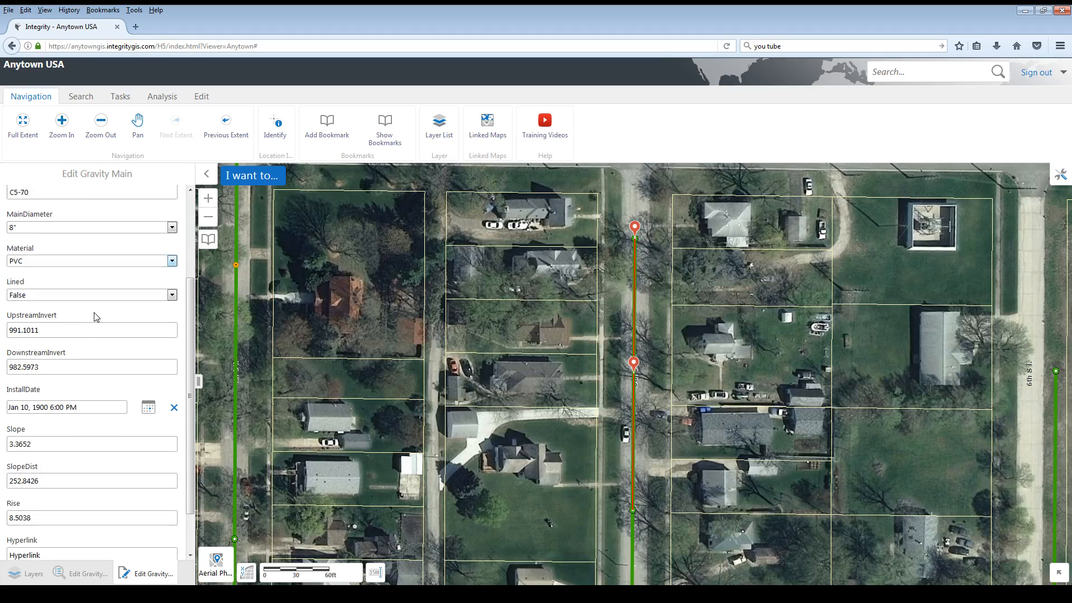
{"action": "scroll", "coordinate": [110, 362], "scroll_direction": "down", "scroll_amount": 2}
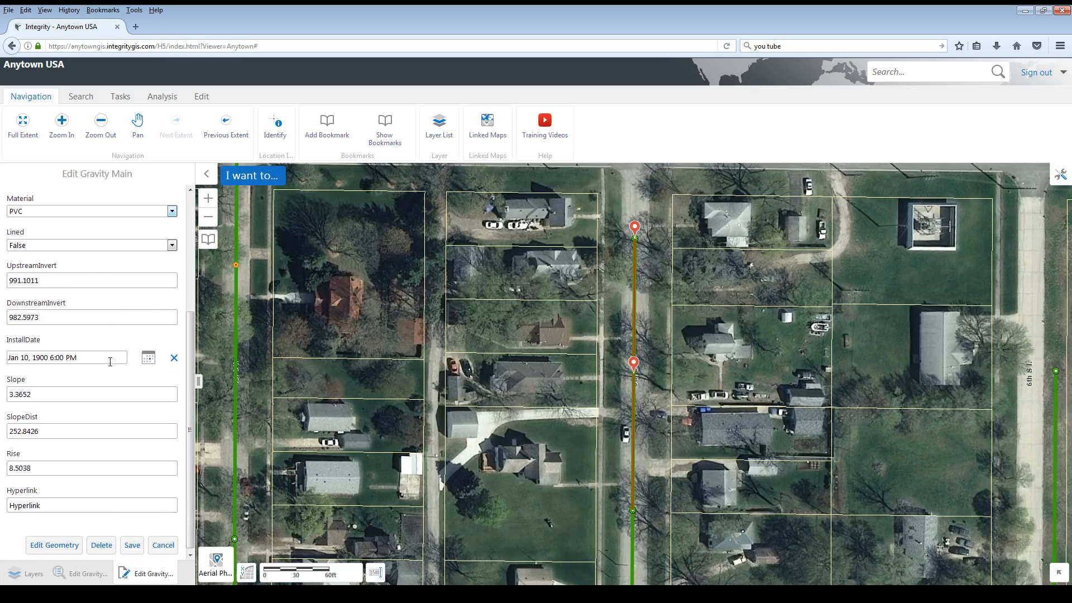
- Set the gravity main's InstallDate to the current date and time and save its attribute edits
{"action": "left_click", "coordinate": [148, 356]}
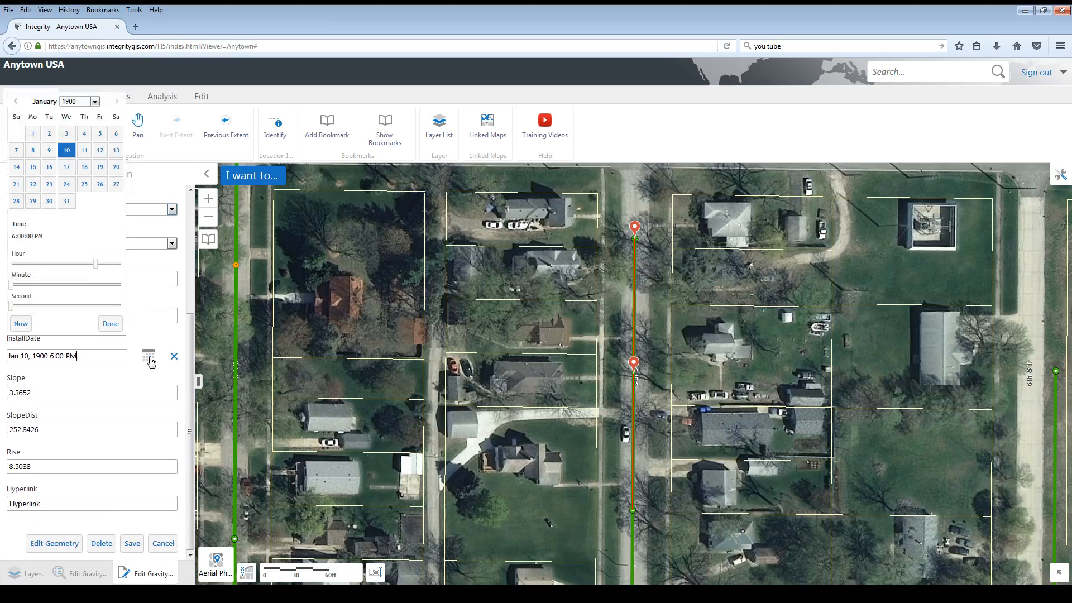
{"action": "left_click", "coordinate": [19, 324]}
{"action": "left_click", "coordinate": [110, 324]}
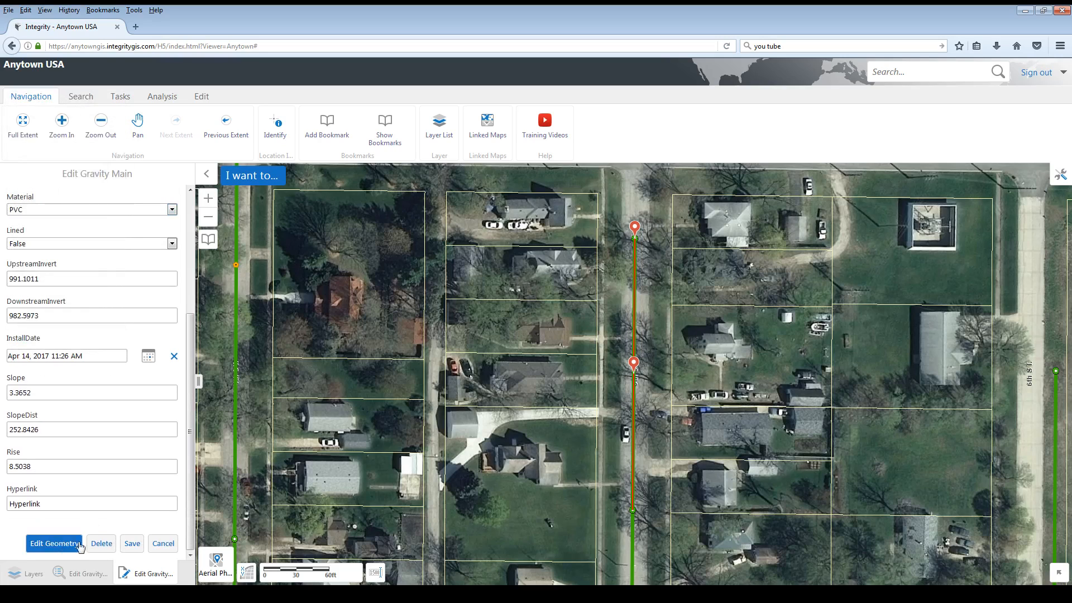
{"action": "left_click", "coordinate": [132, 544]}
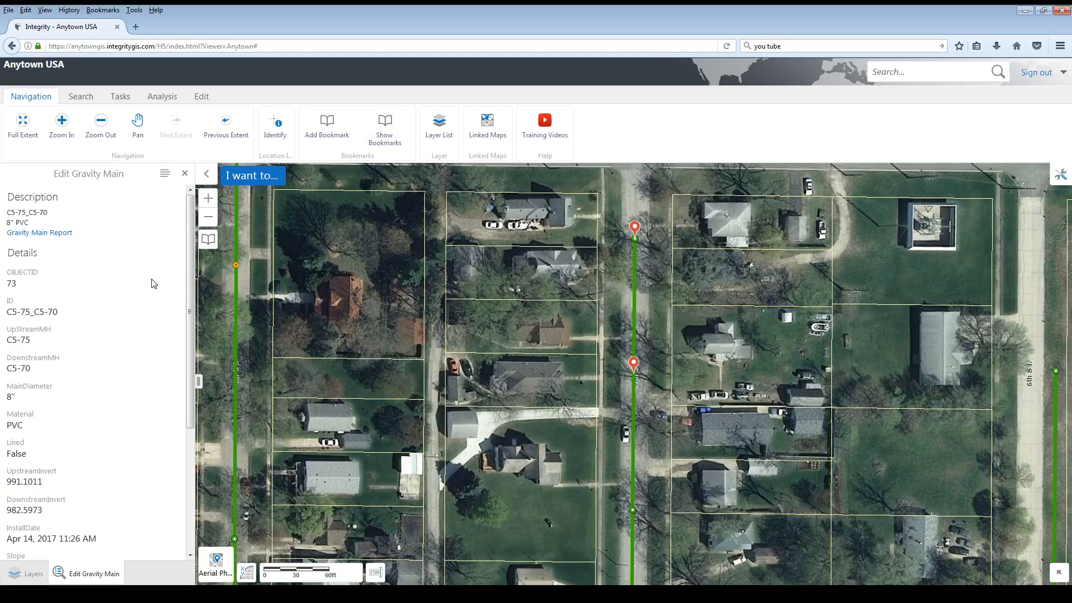
- Close the gravity main details and identify results, and switch to the Edit Signs layer theme with Aerial Photography instead of Basemap
{"action": "left_click", "coordinate": [185, 174]}
{"action": "left_click", "coordinate": [185, 174]}
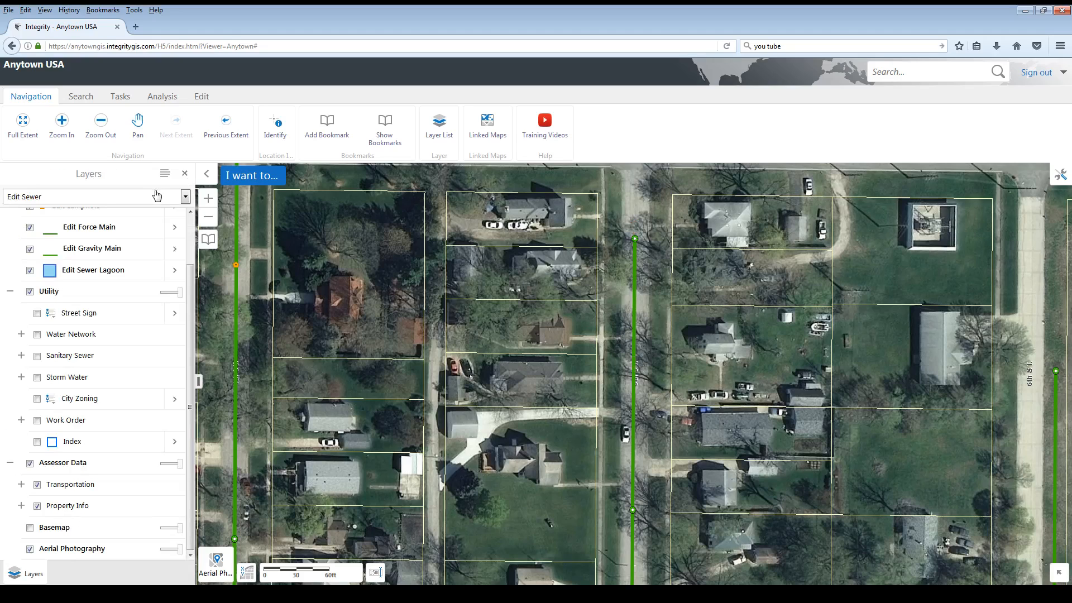
{"action": "left_click", "coordinate": [185, 198]}
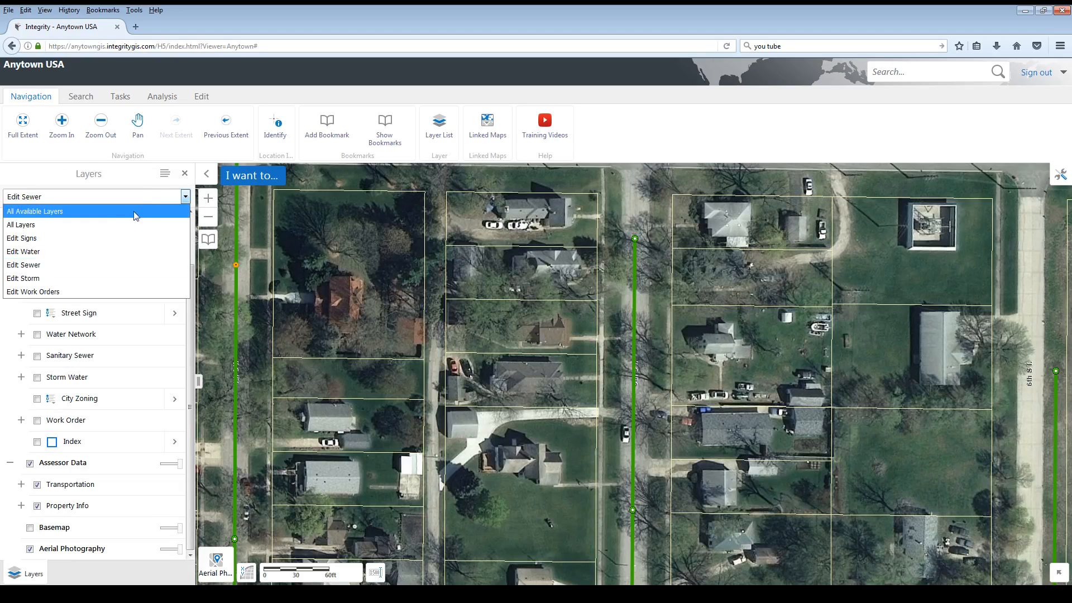
{"action": "left_click", "coordinate": [26, 239]}
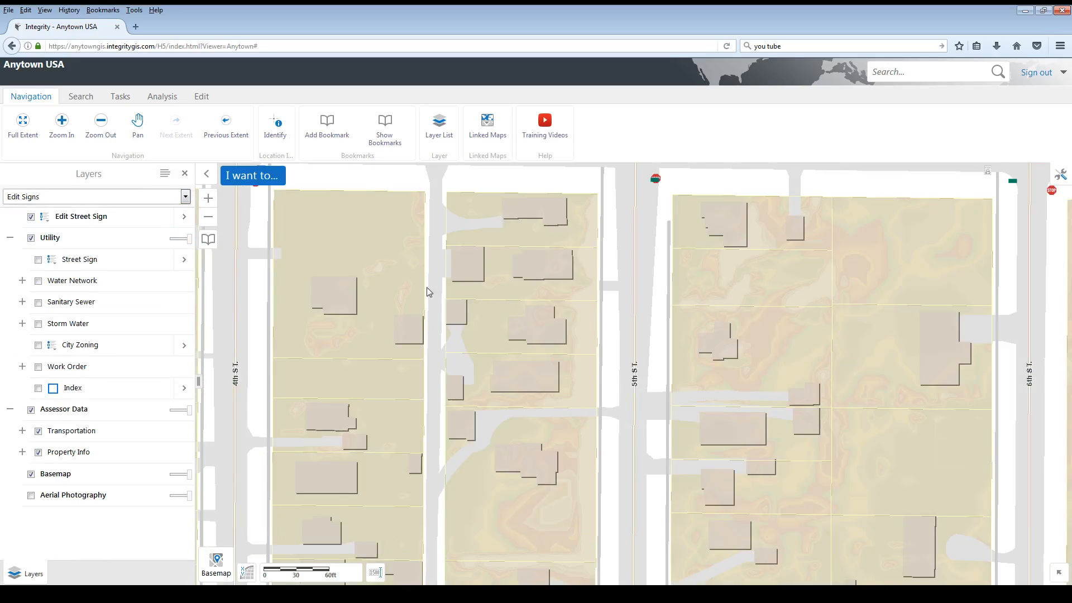
{"action": "left_click", "coordinate": [31, 475]}
{"action": "left_click", "coordinate": [31, 495]}
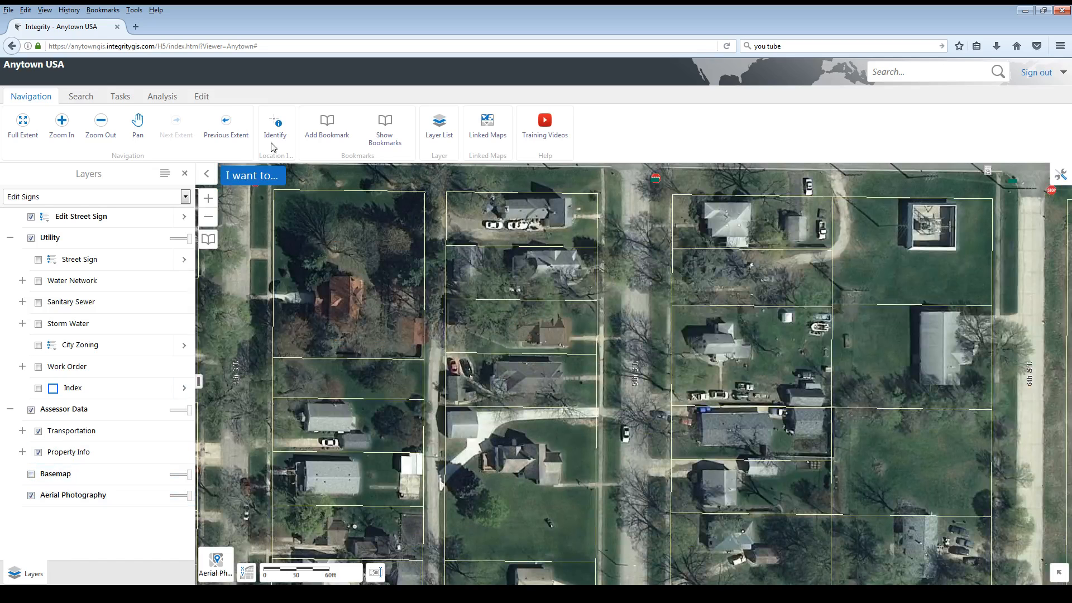
- Identify the No Parking street sign on Park St. just east of 5th St. and open it for feature editing
{"action": "left_click_drag", "start_coordinate": [503, 372], "coordinate": [412, 573]}
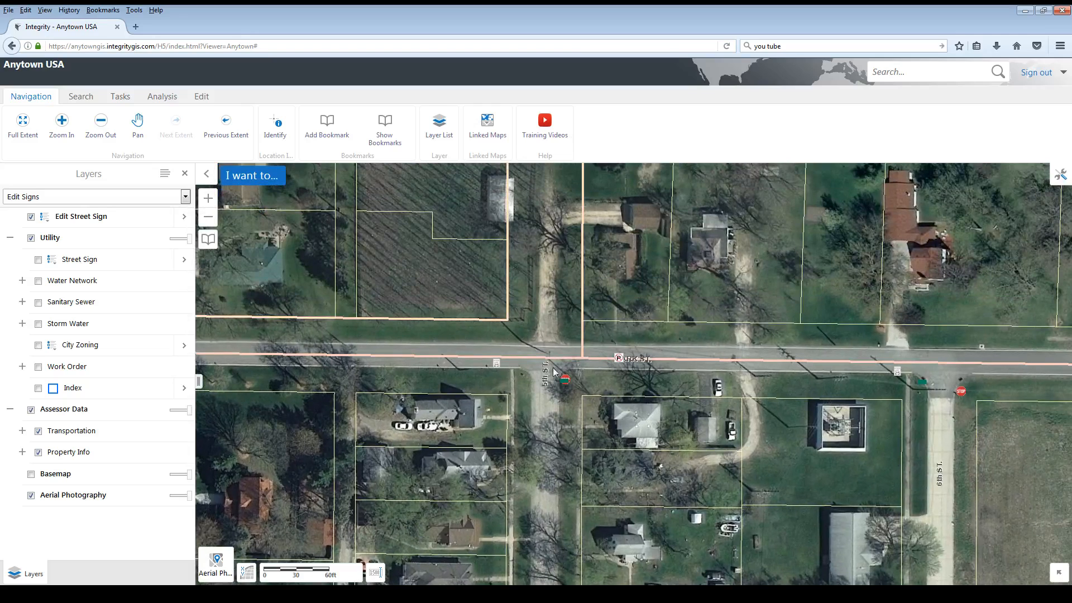
{"action": "scroll", "coordinate": [574, 364], "scroll_direction": "up", "scroll_amount": 1}
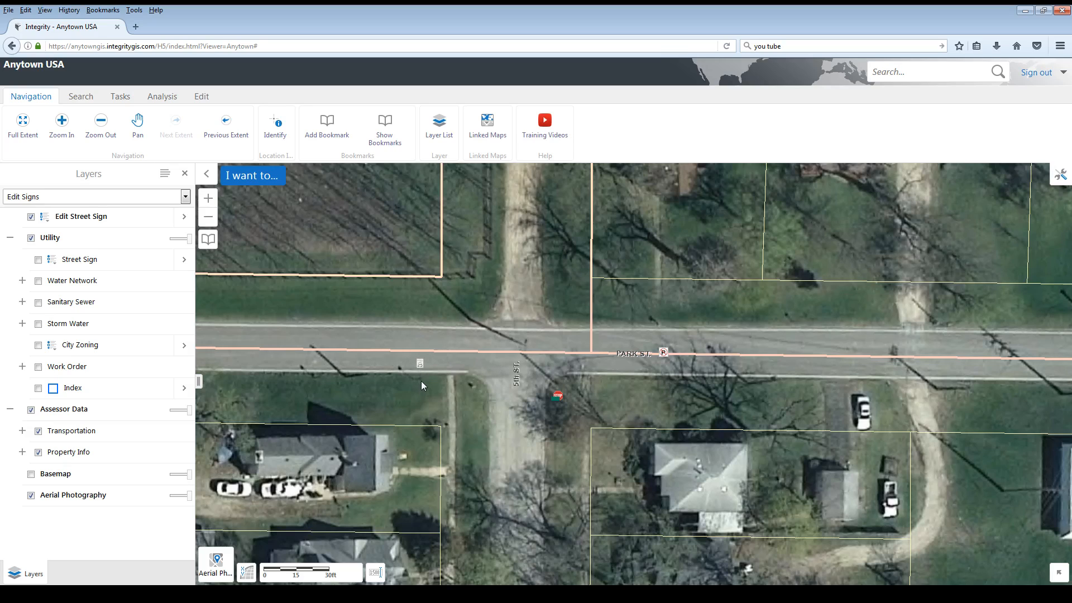
{"action": "left_click", "coordinate": [76, 202]}
{"action": "left_click", "coordinate": [59, 238]}
{"action": "left_click", "coordinate": [282, 132]}
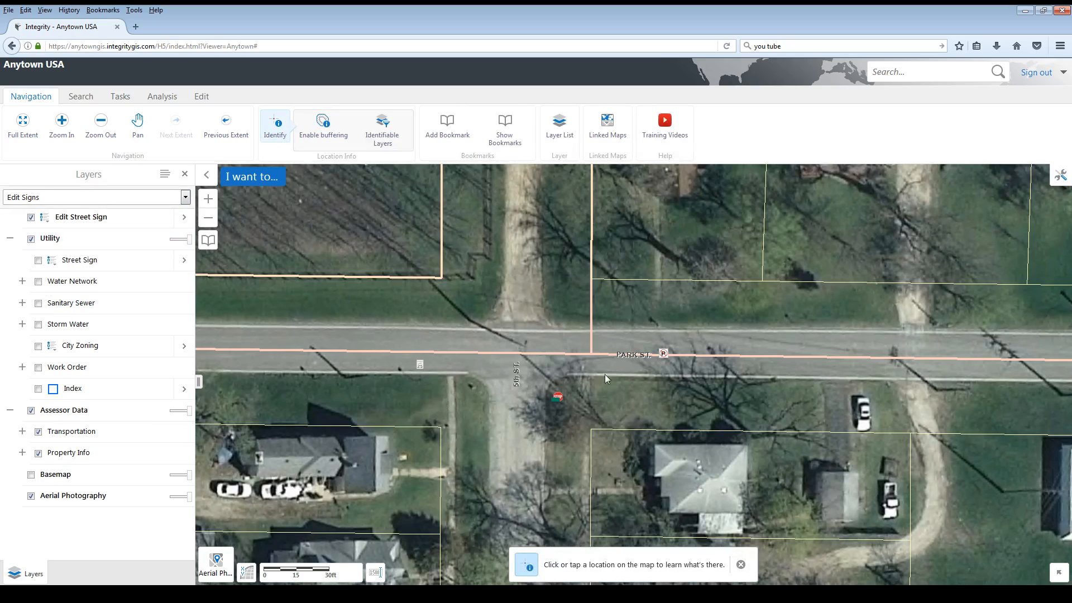
{"action": "left_click", "coordinate": [681, 367]}
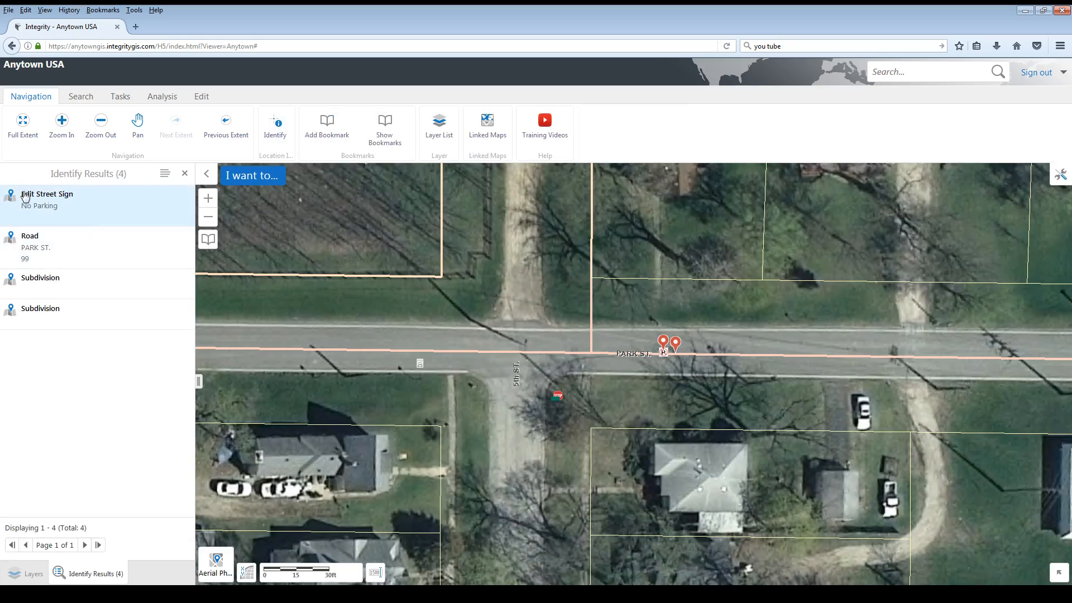
{"action": "left_click", "coordinate": [53, 201]}
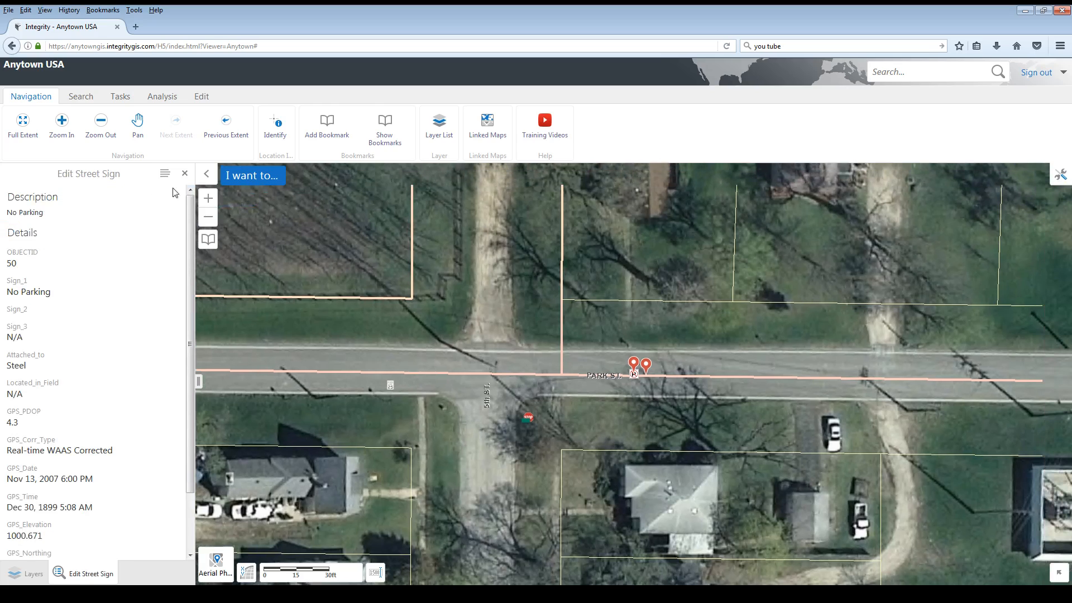
{"action": "left_click", "coordinate": [165, 175]}
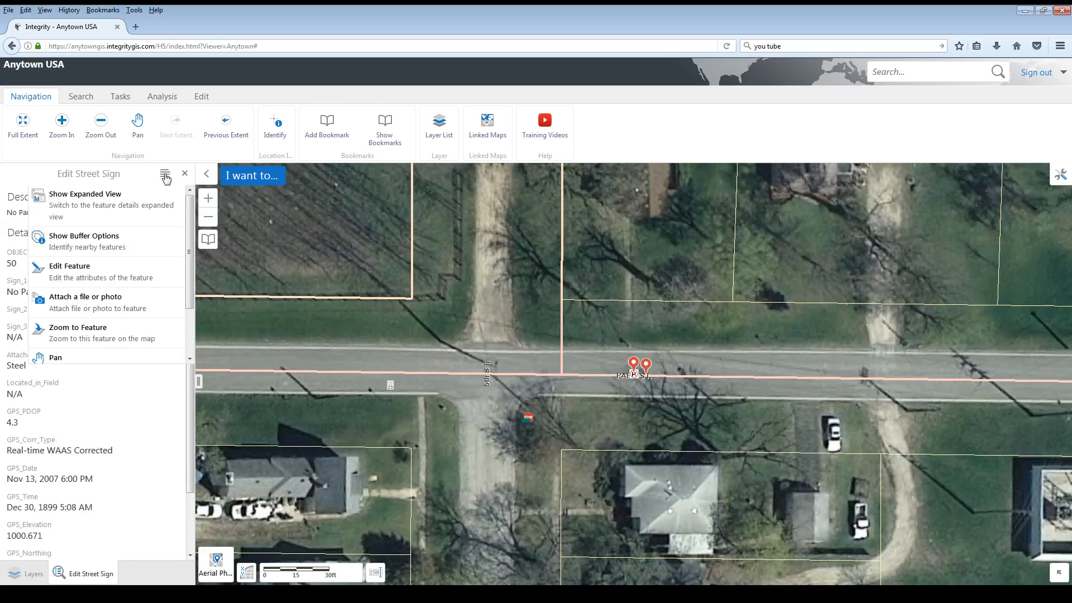
{"action": "left_click", "coordinate": [61, 274]}
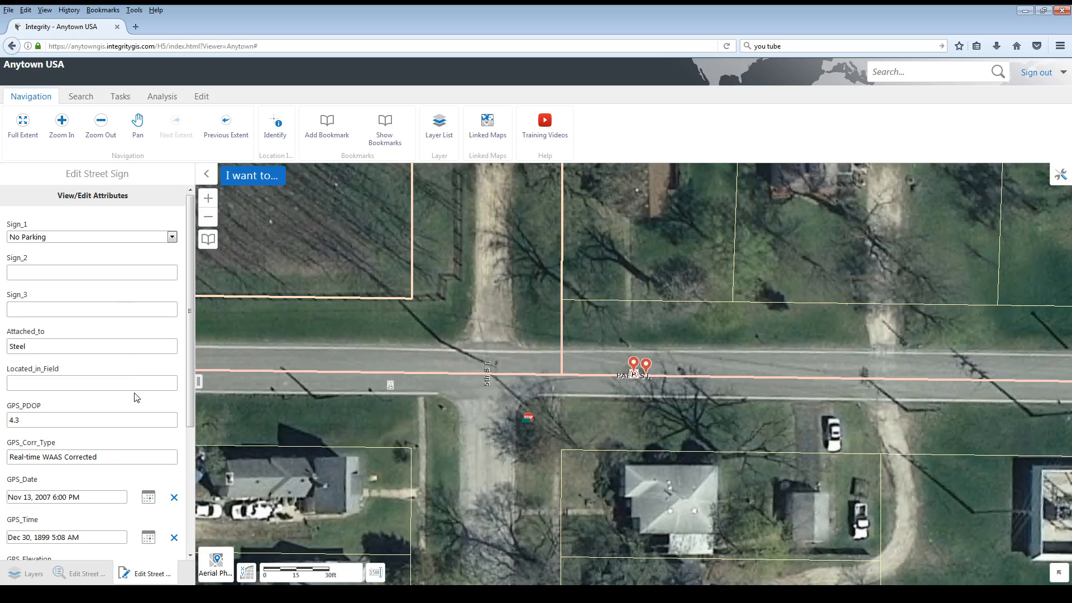
- Edit the No Parking sign's geometry, moving it off the roadway to the grass just south of Park St., and save it
{"action": "left_click_drag", "start_coordinate": [191, 313], "coordinate": [196, 456]}
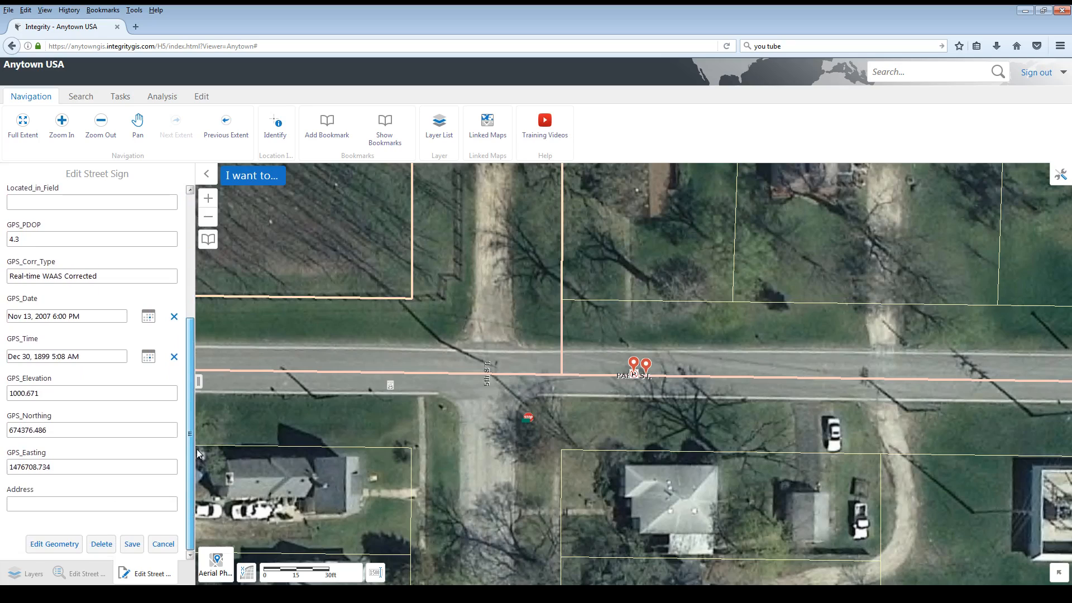
{"action": "left_click", "coordinate": [44, 545]}
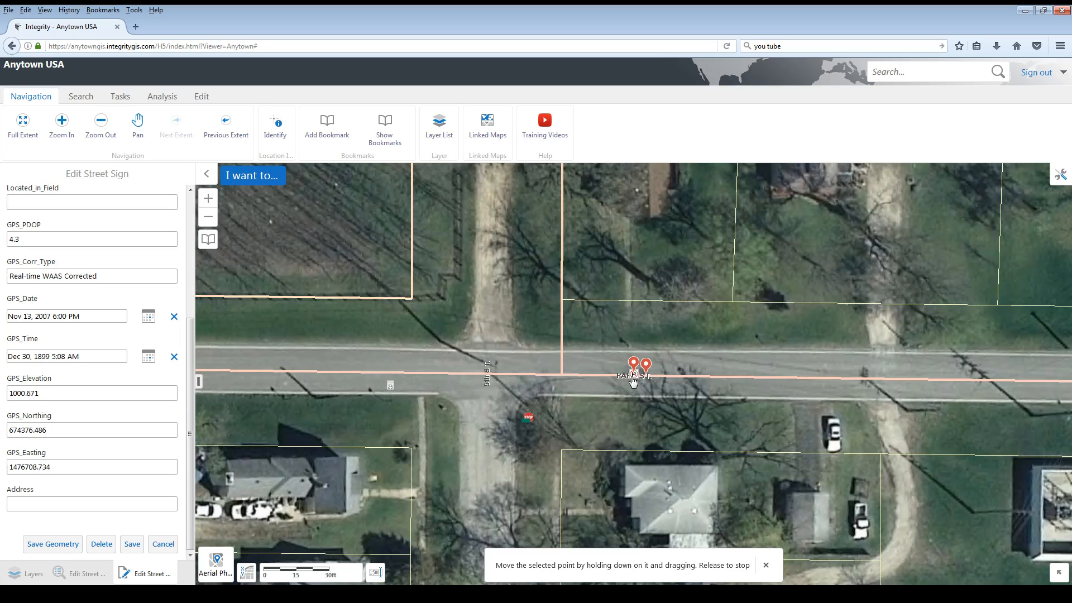
{"action": "left_click_drag", "start_coordinate": [632, 381], "coordinate": [631, 413]}
{"action": "left_click", "coordinate": [132, 544]}
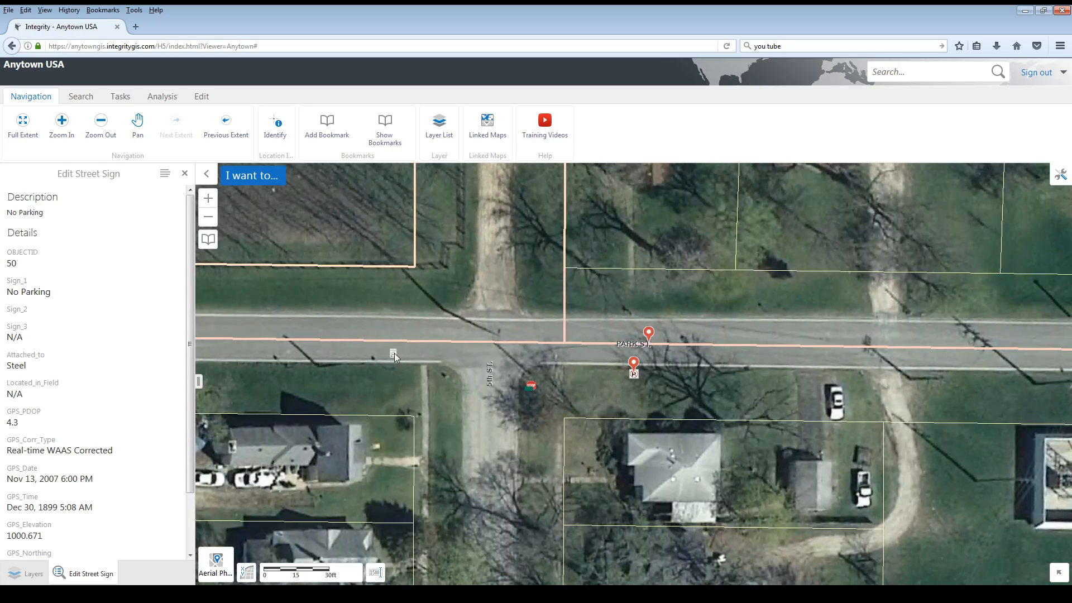
- Identify the Speed Limit 25 street sign on Park St. west of 5th St. and open it for feature editing
{"action": "left_click", "coordinate": [275, 126]}
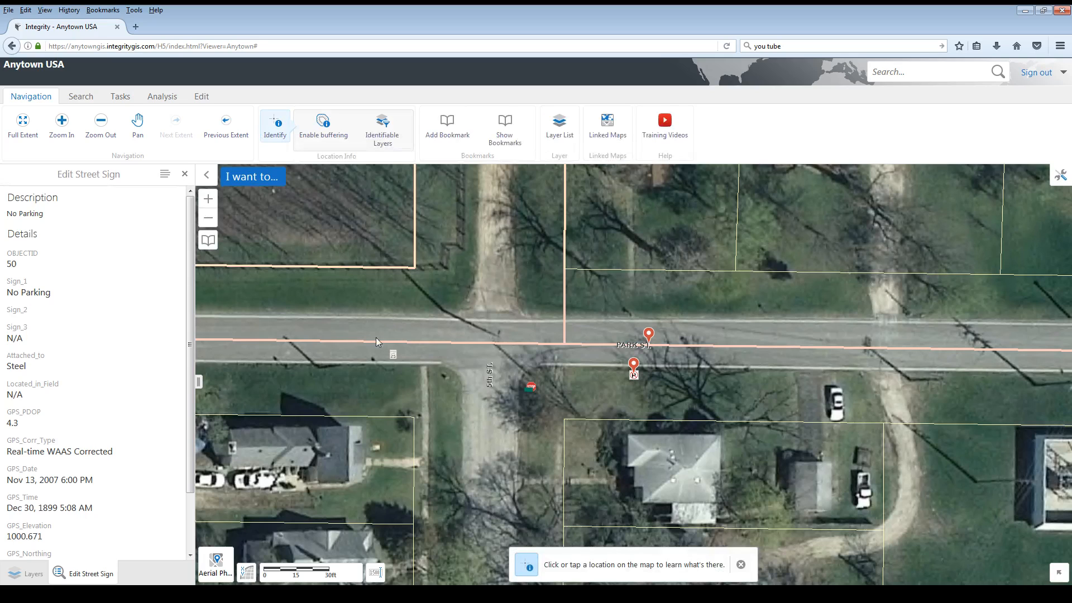
{"action": "left_click", "coordinate": [386, 350]}
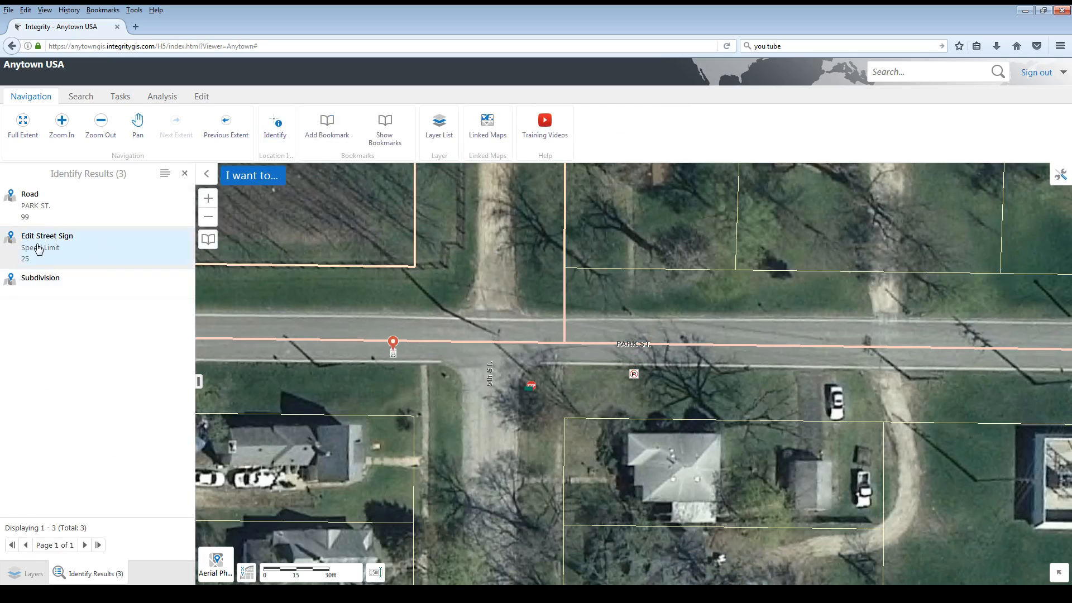
{"action": "left_click", "coordinate": [39, 249]}
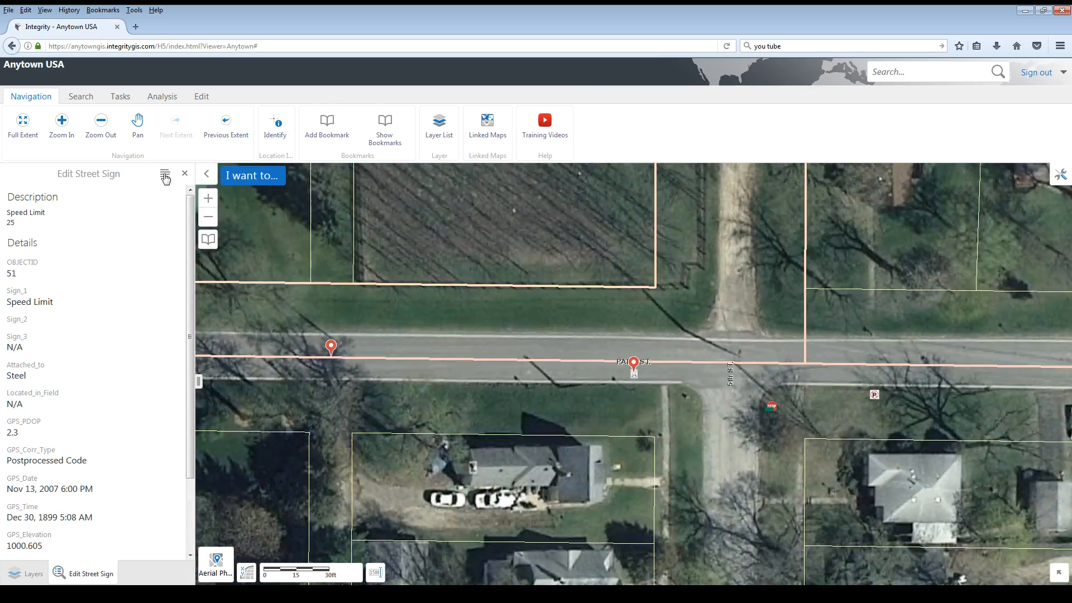
{"action": "left_click", "coordinate": [165, 177]}
{"action": "left_click", "coordinate": [78, 273]}
- Edit the Speed Limit sign's geometry, moving it slightly south to the grass beside Park St., and save it
{"action": "scroll", "coordinate": [111, 492], "scroll_direction": "down", "scroll_amount": 5}
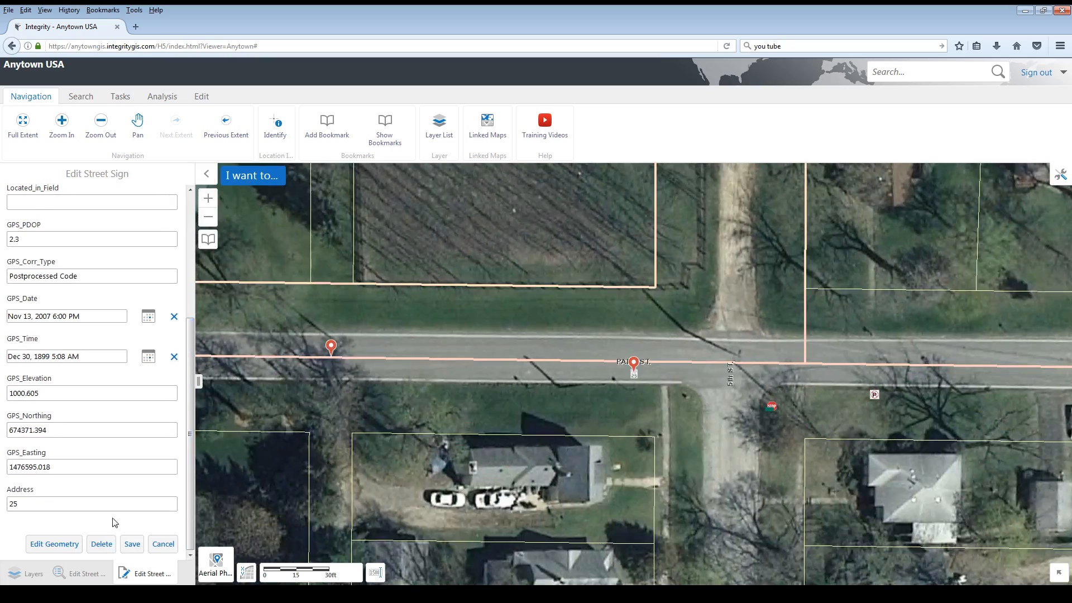
{"action": "left_click", "coordinate": [54, 544]}
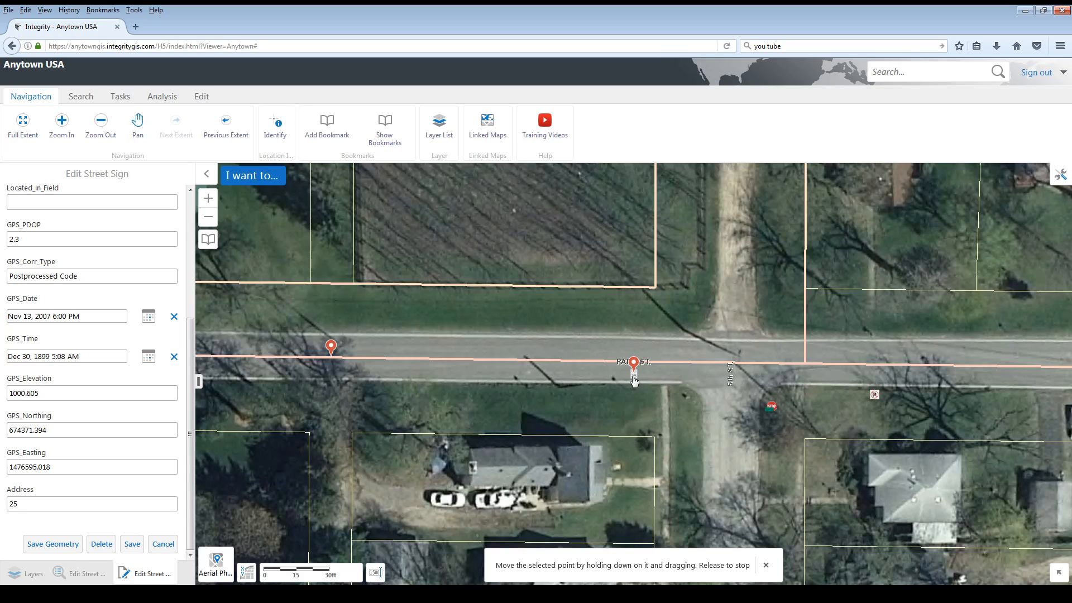
{"action": "left_click_drag", "start_coordinate": [634, 381], "coordinate": [630, 397]}
{"action": "left_click", "coordinate": [132, 545]}
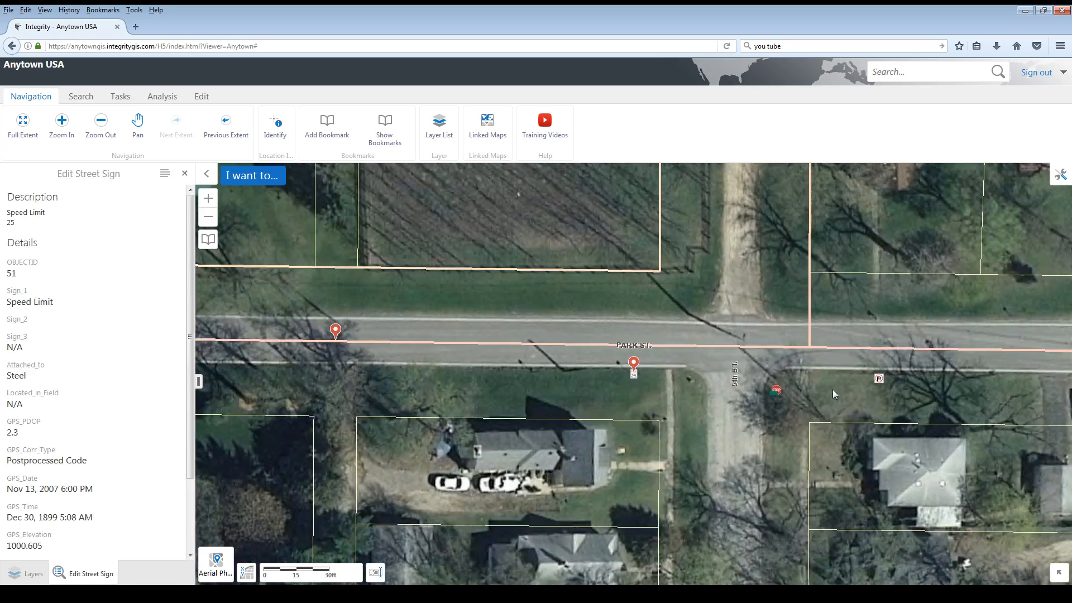